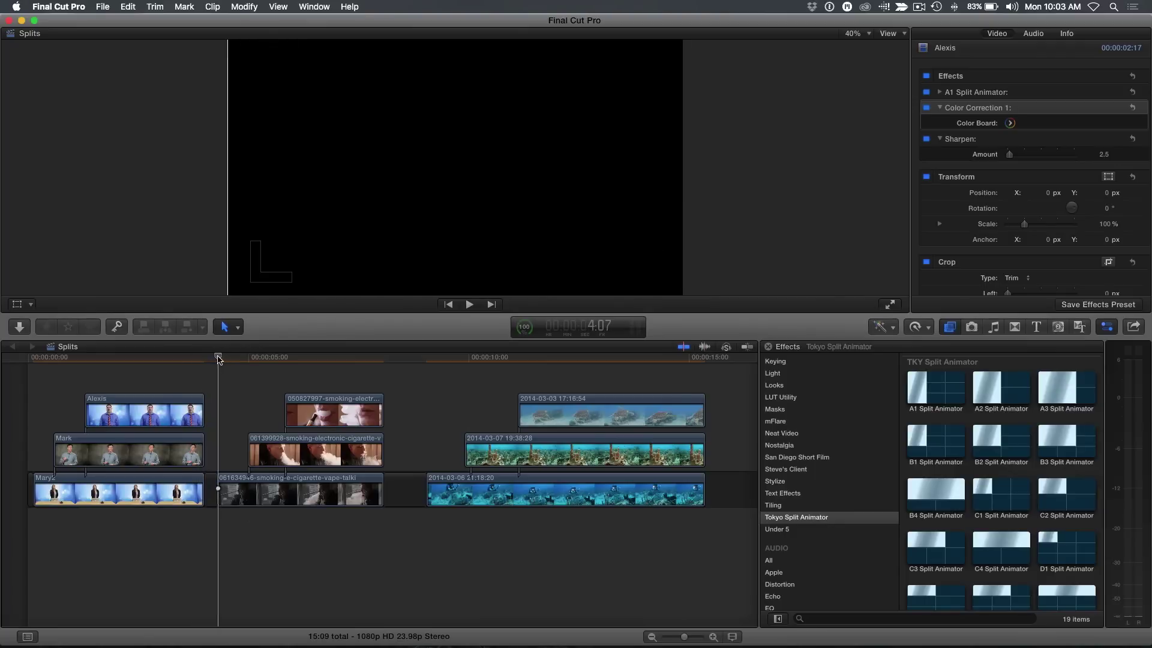
- Play back the second split-screen group in the timeline to preview its animation
key("space")
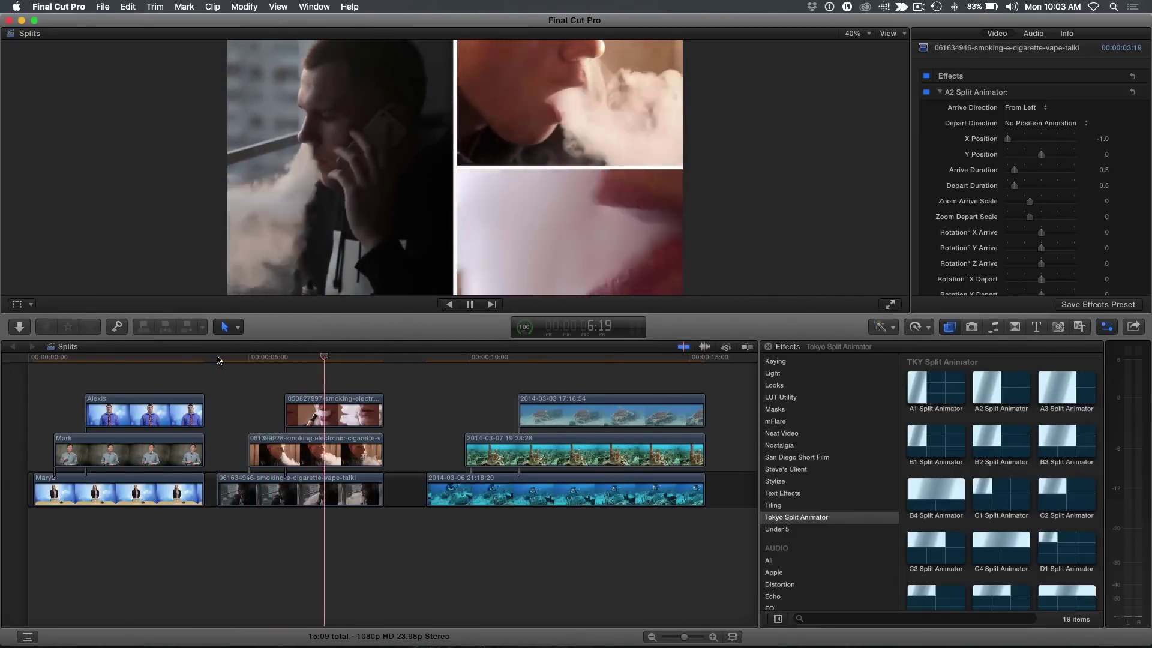
key("space")
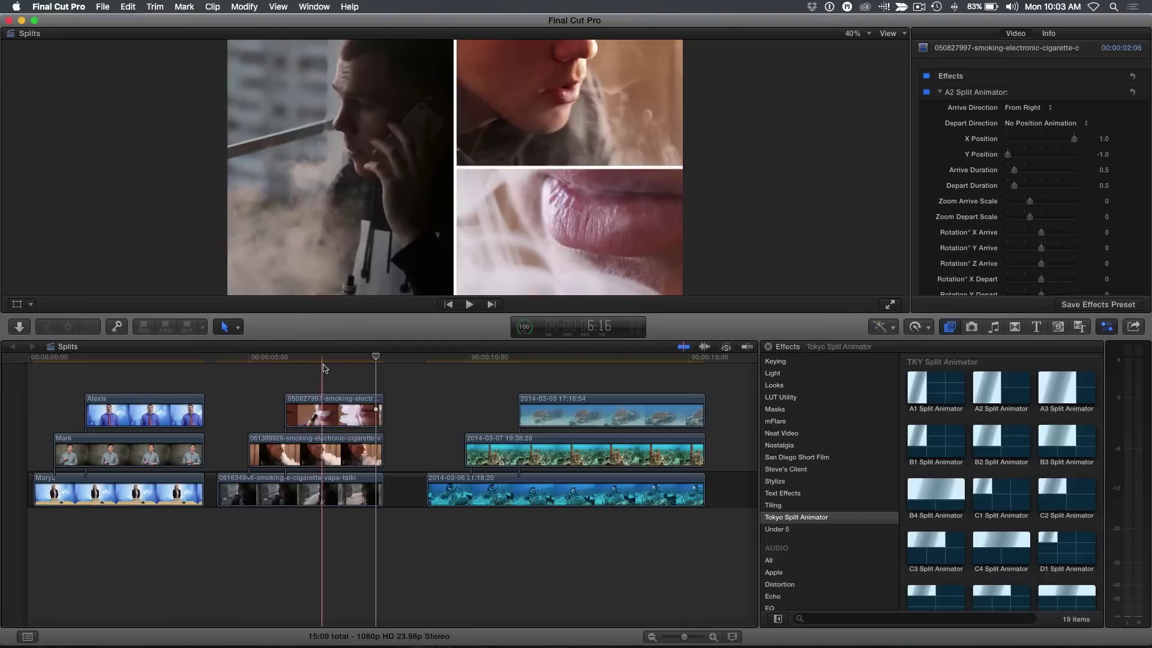
left_click_drag(324, 360, 440, 367)
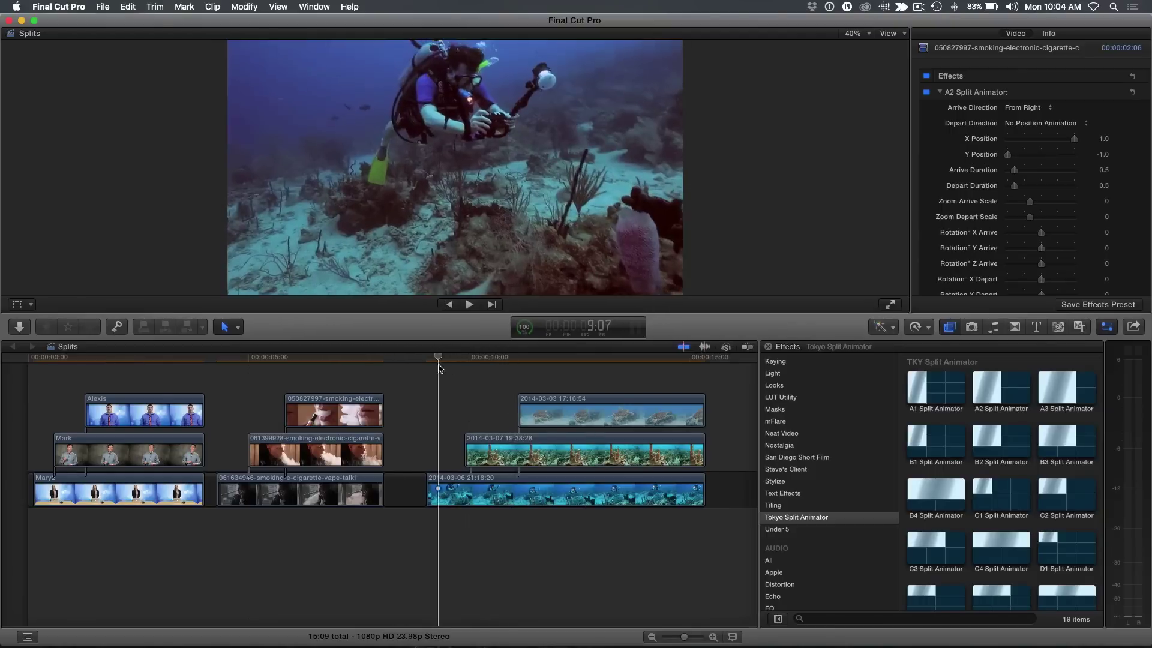
left_click(522, 483)
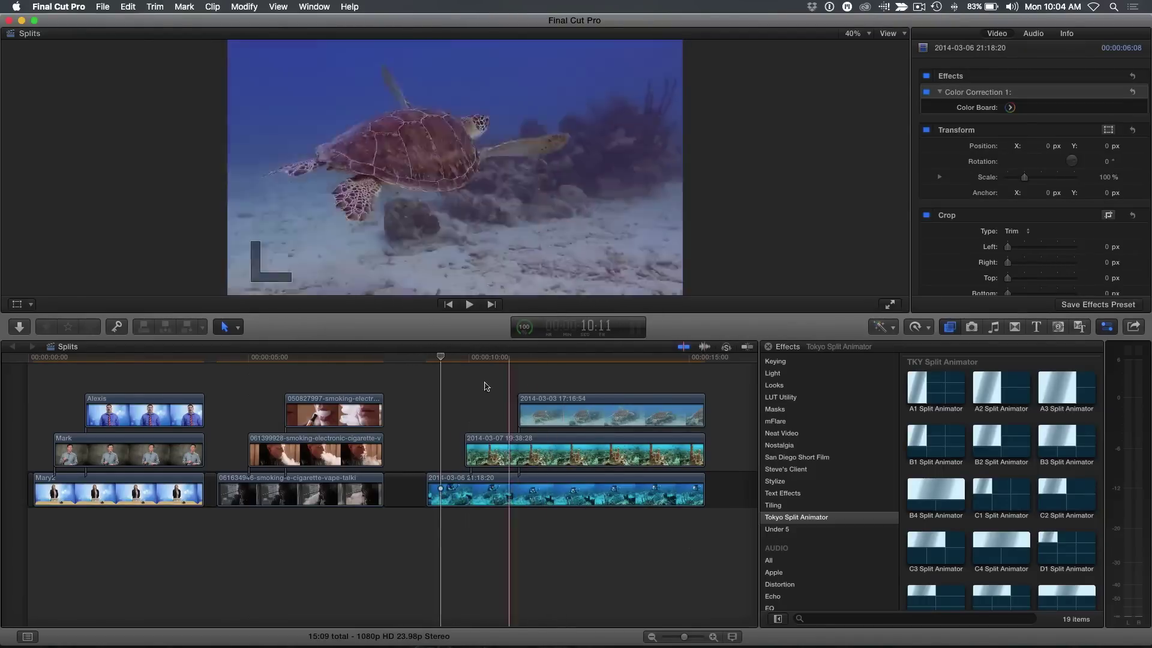
mouse_move(442, 356)
left_mouse_down()
mouse_move(543, 369)
mouse_move(411, 369)
mouse_move(480, 379)
mouse_move(552, 369)
mouse_move(452, 369)
left_mouse_up()
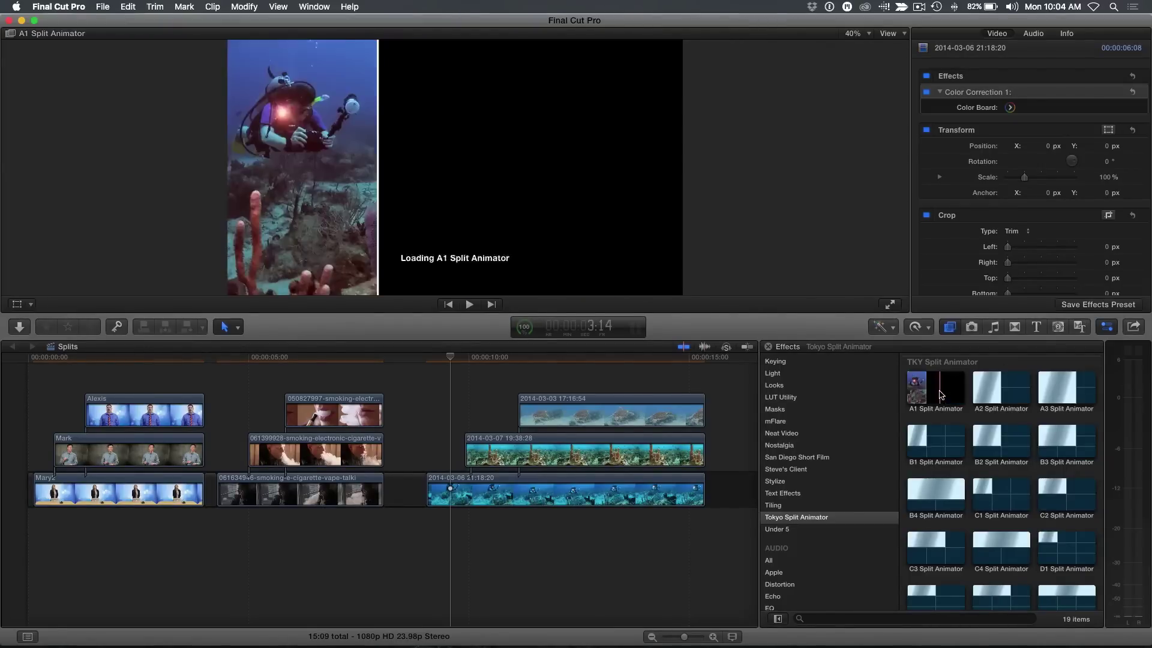
left_click_drag(927, 394, 462, 499)
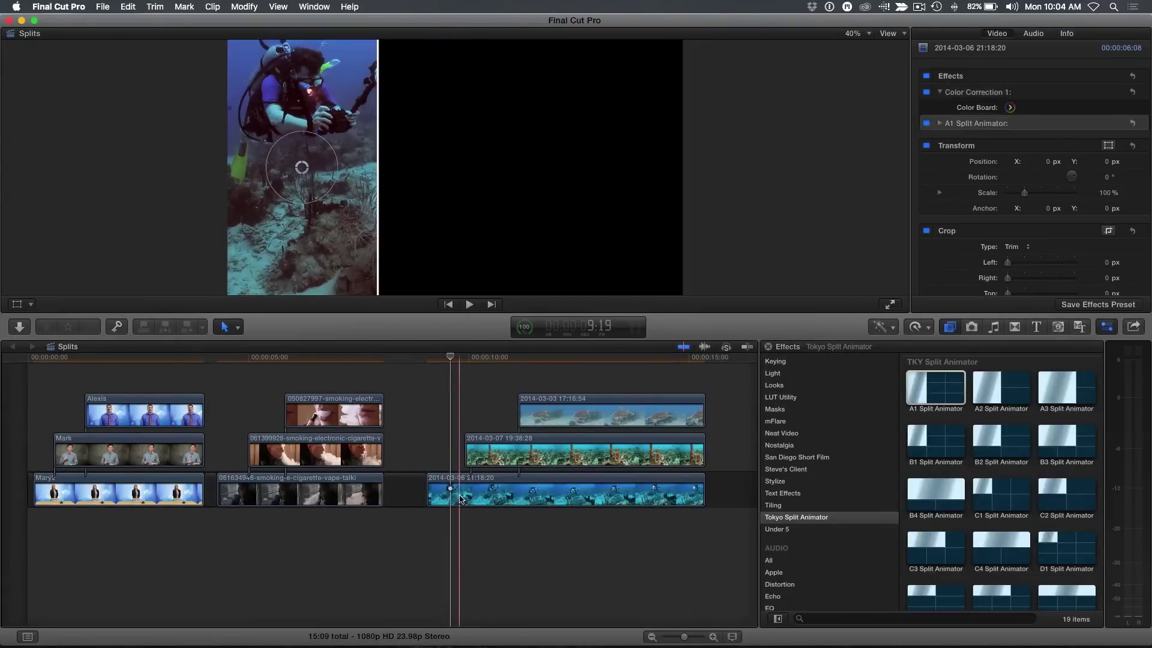
- Scrub through the start of the diver clip to preview the A1 split's arrival and check its on-screen position control
left_click(434, 359)
left_click_drag(434, 361, 450, 363)
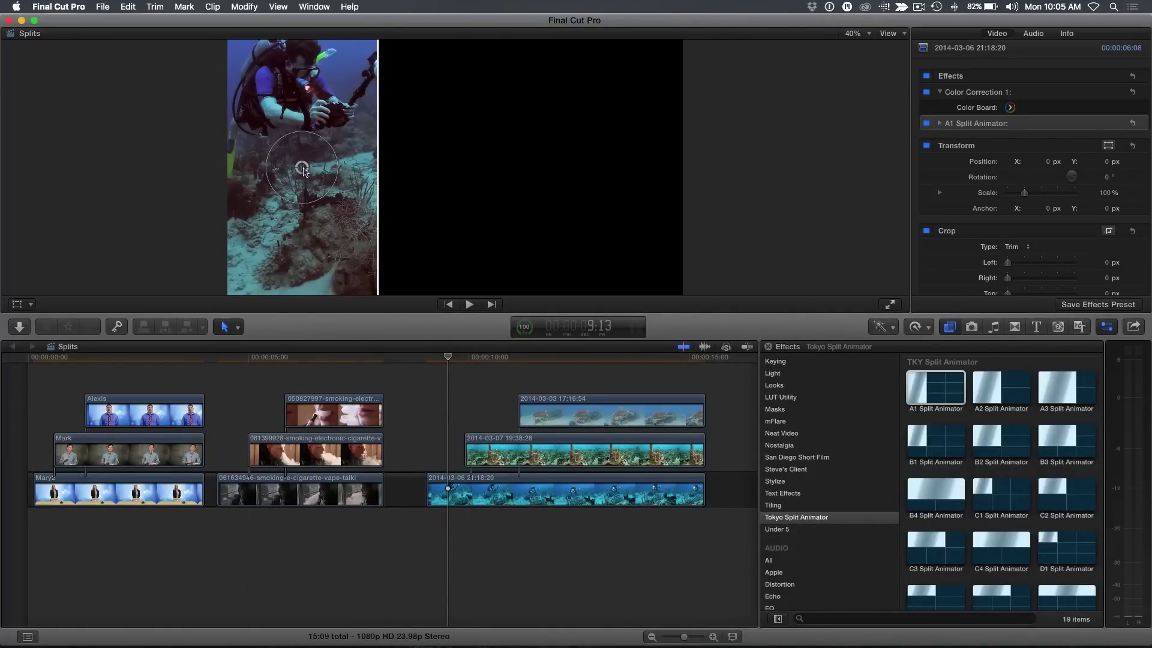
left_click_drag(303, 171, 304, 170)
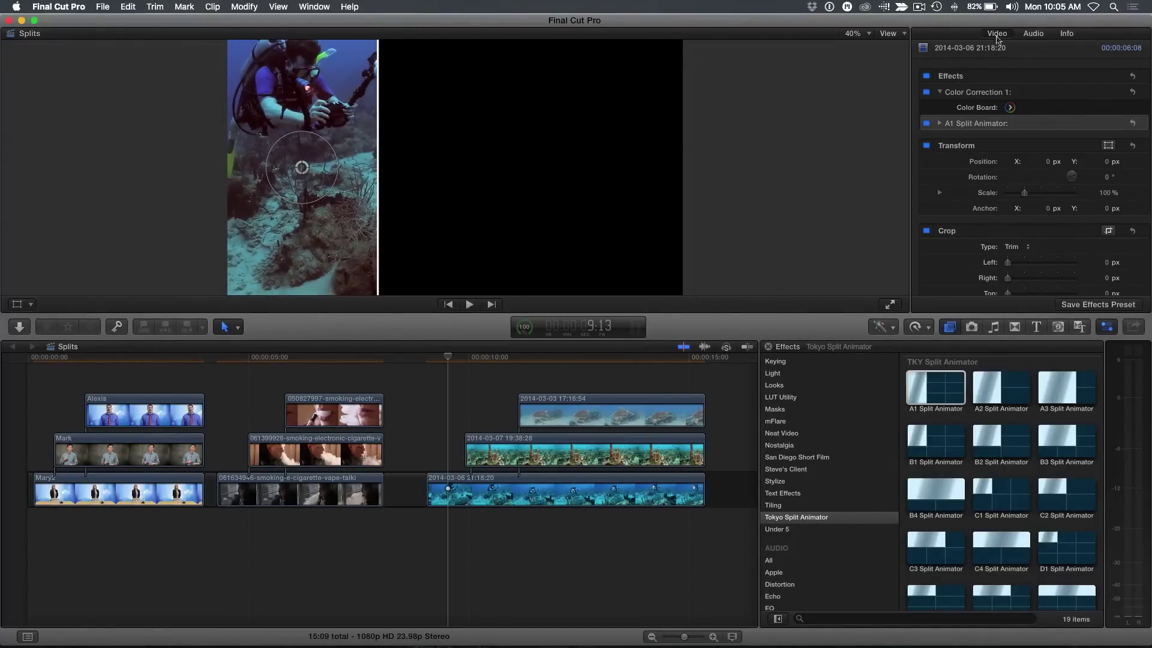
- Expand the diver clip's A1 Split Animator settings, keep Arrive Direction at From Right and set Depart Direction to To Bottom Right
scroll(1062, 127, "down", 1)
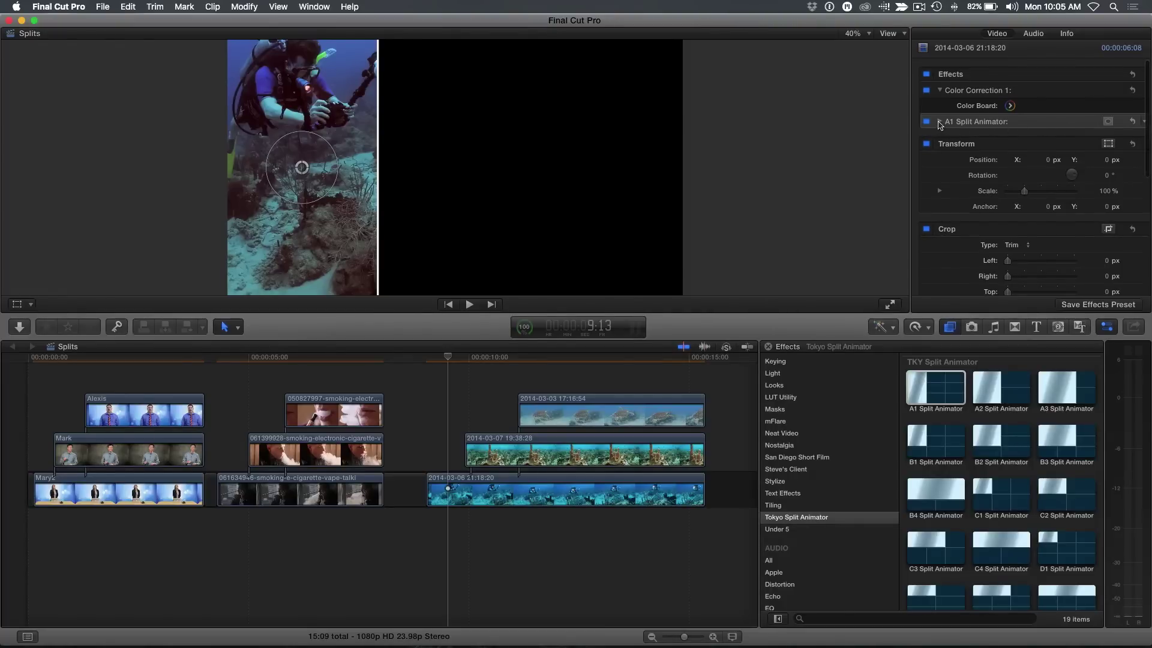
left_click(956, 123)
scroll(1004, 106, "down", 2)
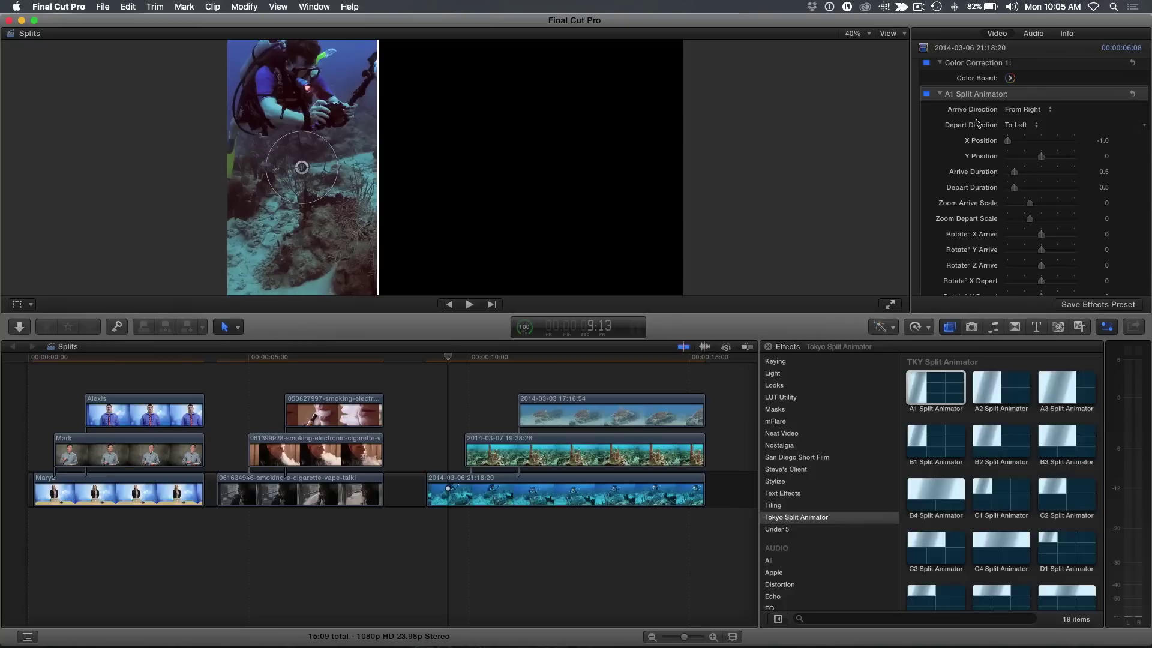
left_click(1018, 110)
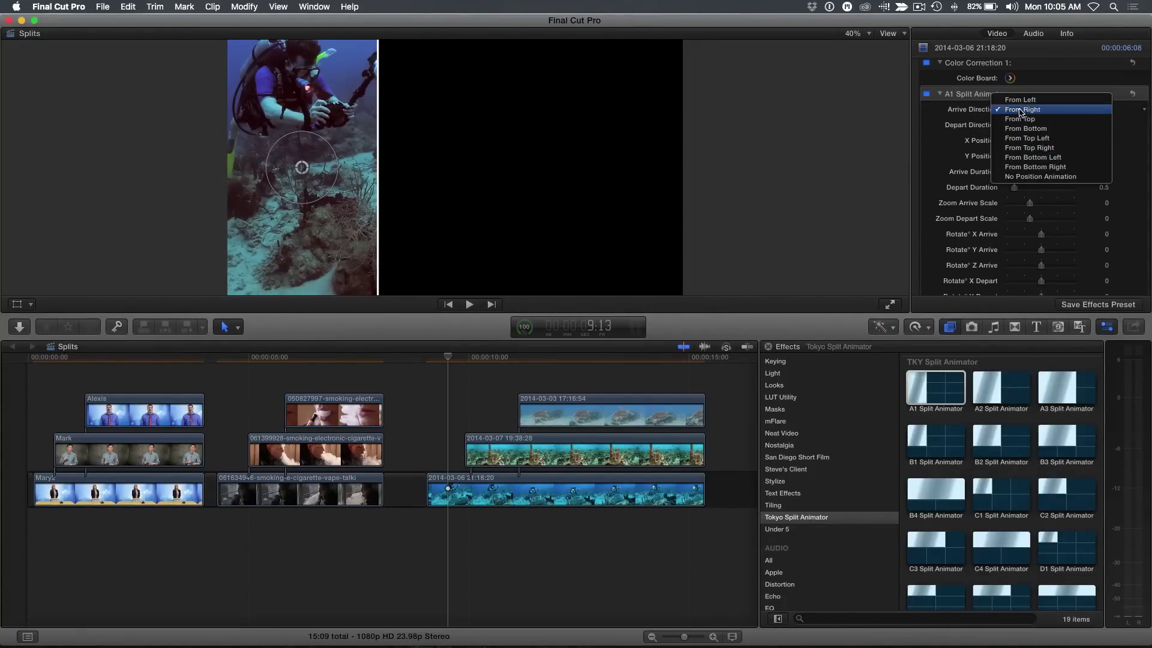
left_click(1014, 110)
left_click(1018, 126)
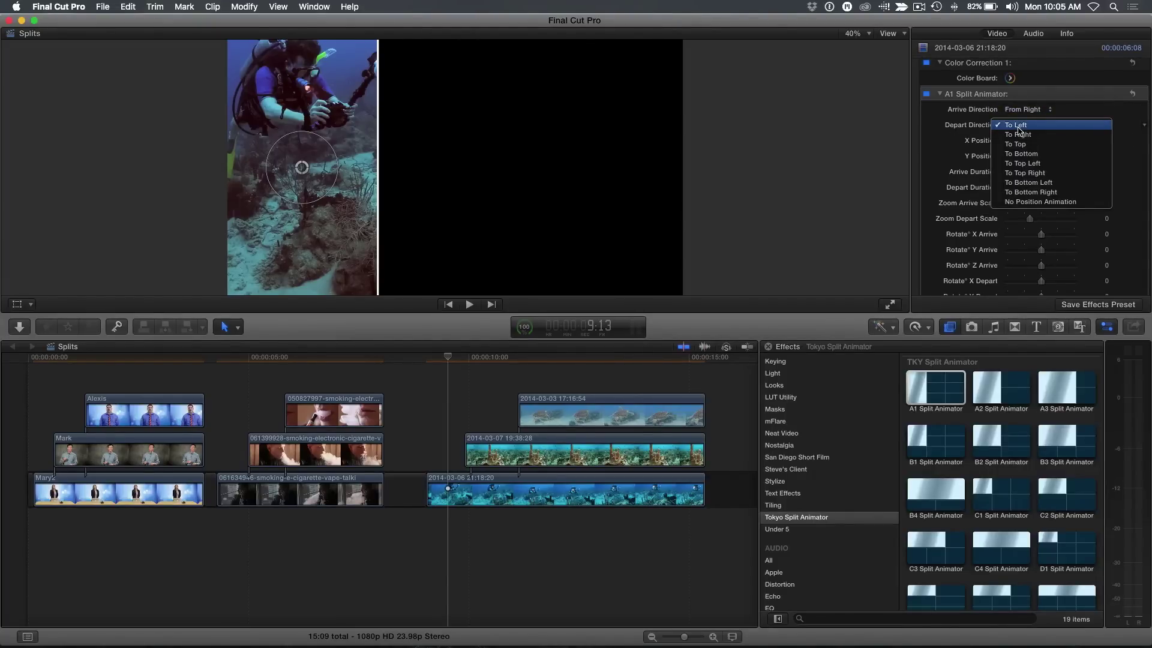
left_click(1032, 192)
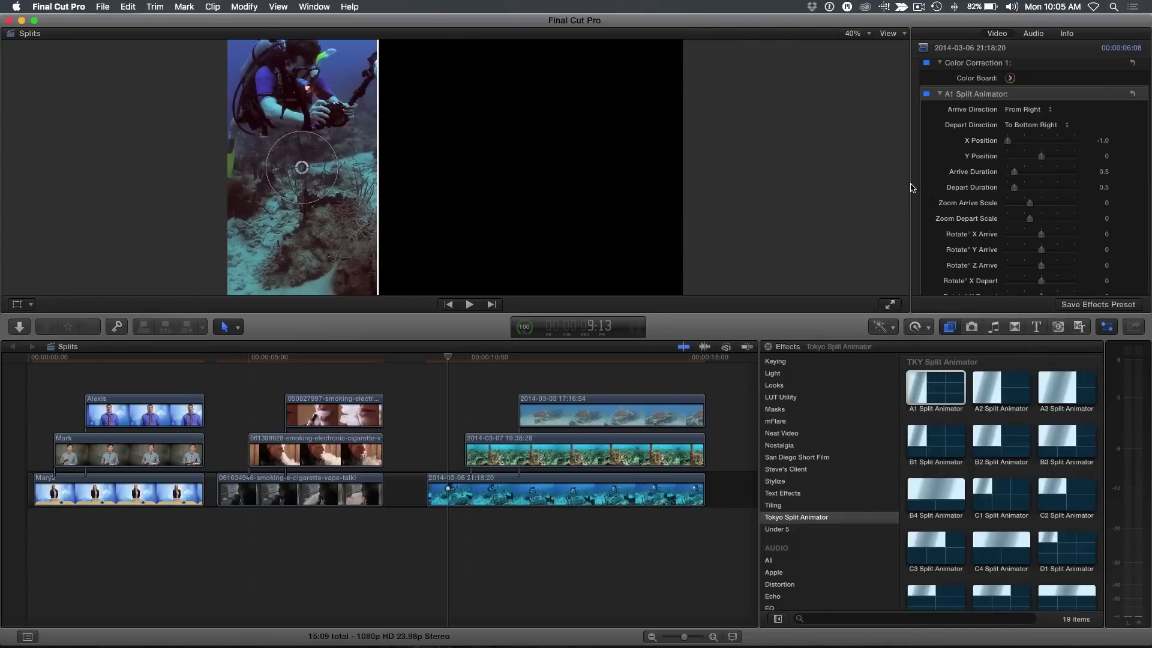
- Review the A1 Split Animator's position, duration, zoom and rotation parameters and its Anchor Point options
scroll(973, 187, "down", 3)
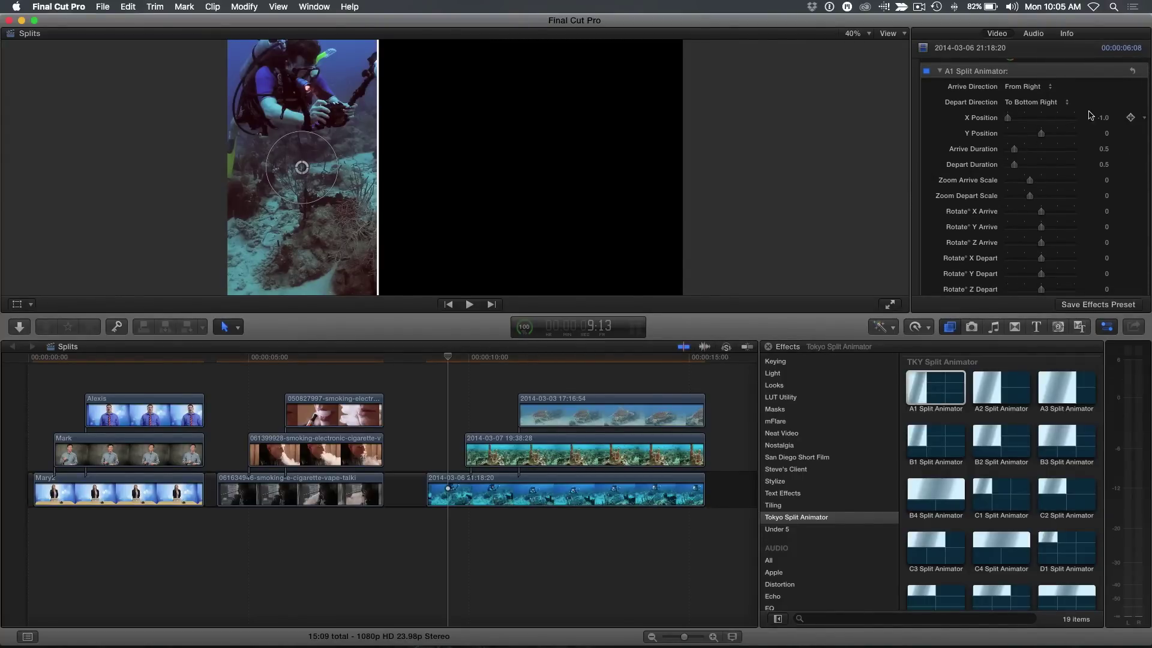
mouse_move(1009, 120)
left_mouse_down()
mouse_move(1085, 119)
mouse_move(1005, 111)
mouse_move(1117, 118)
mouse_move(993, 121)
left_mouse_up()
scroll(1005, 174, "down", 10)
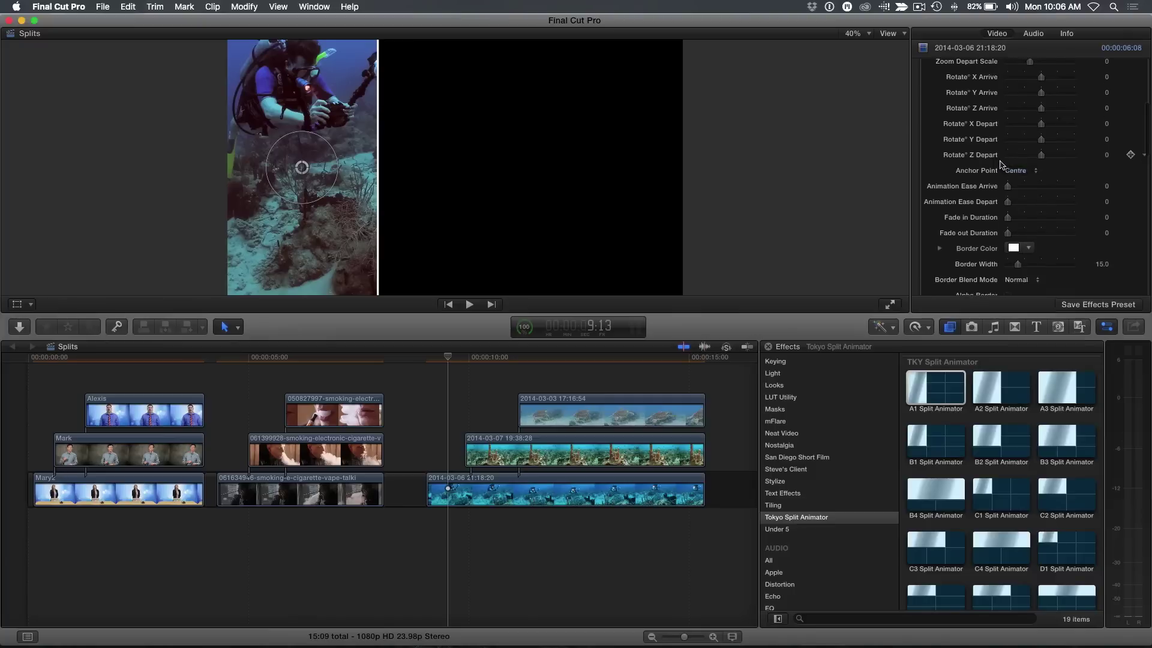
left_click(1031, 151)
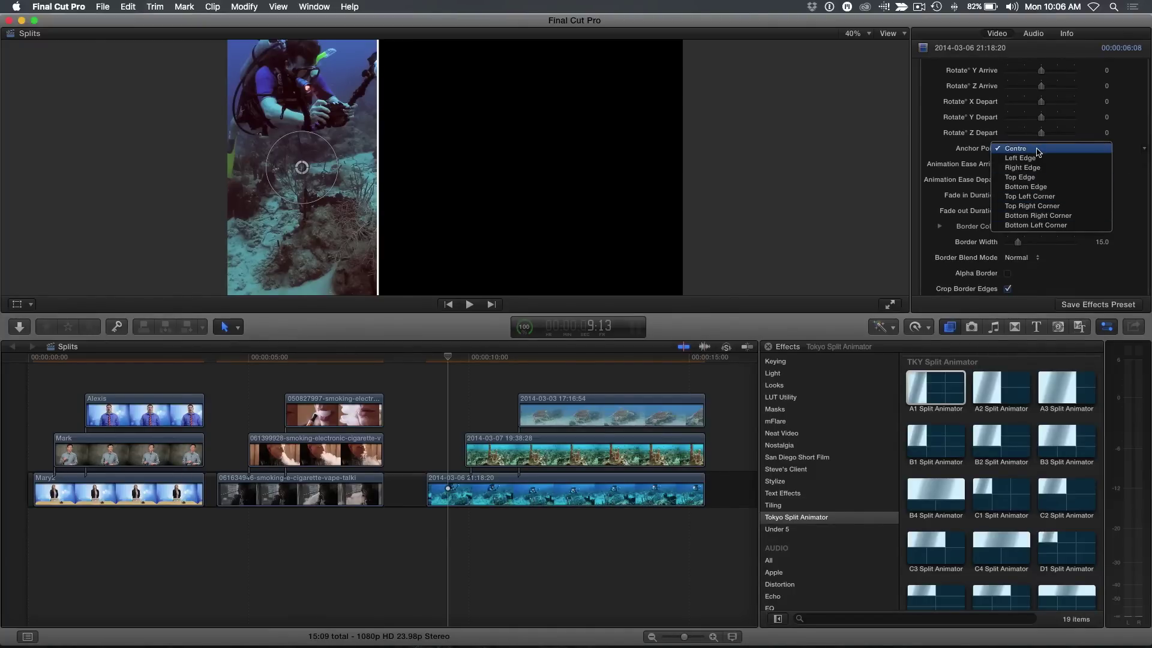
left_click(1038, 152)
scroll(1026, 210, "down", 2)
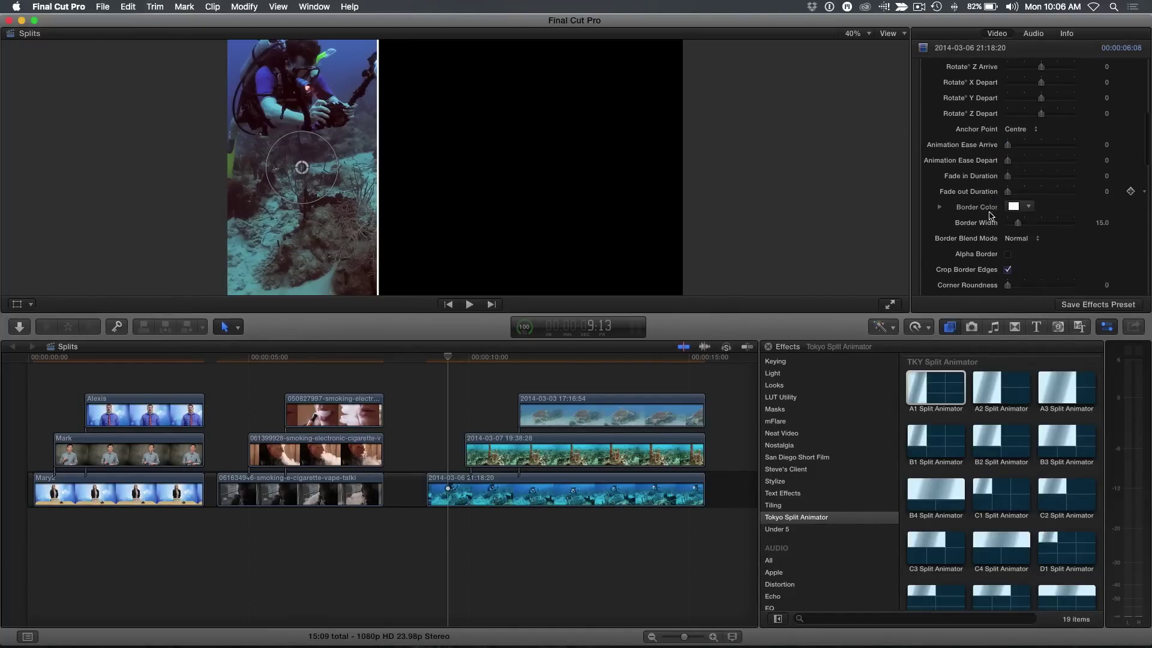
- Change the A1 Split Animator's border color to orange and toggle Crop Border Edges off and back on
left_click(1030, 207)
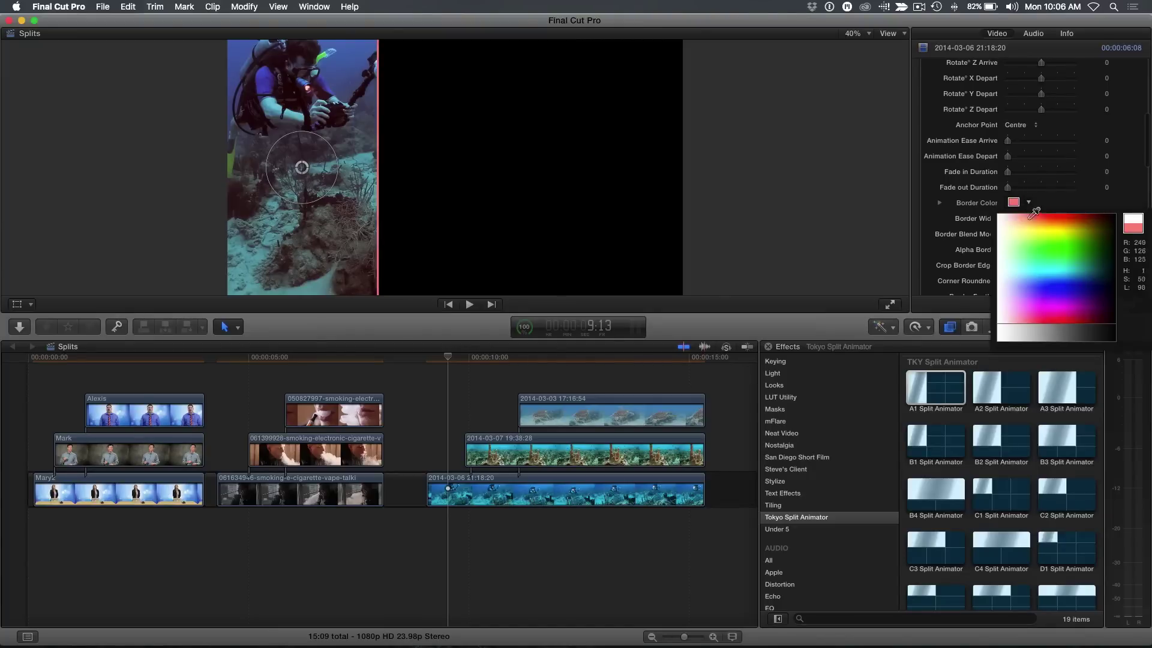
left_click(1044, 221)
scroll(1012, 151, "down", 5)
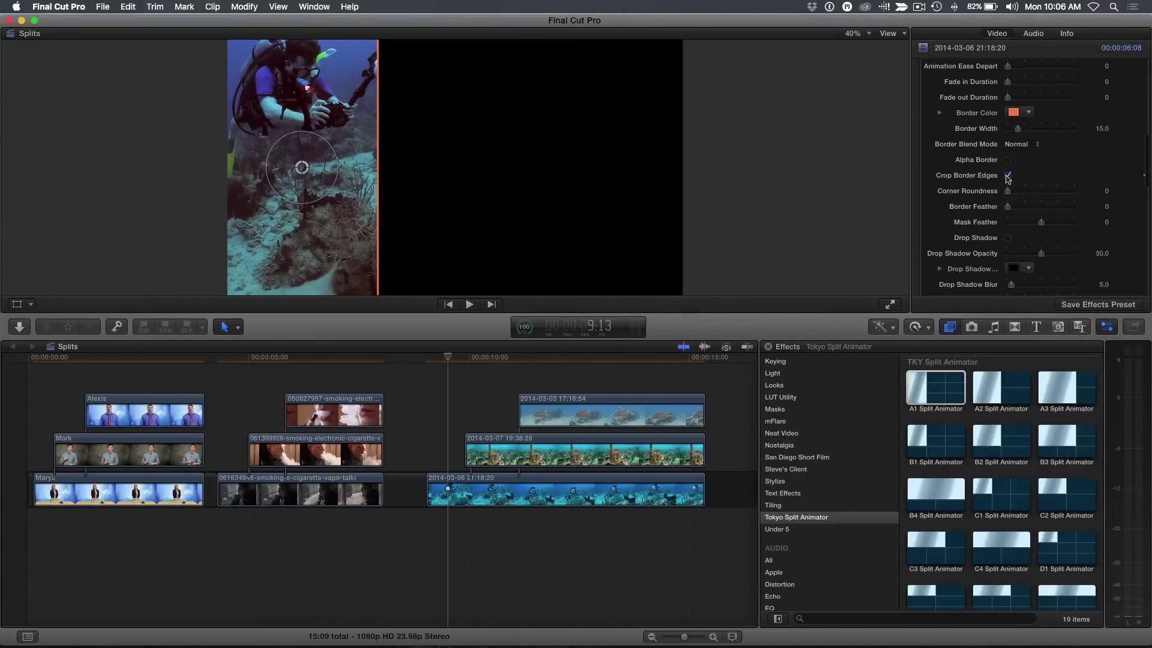
left_click(1007, 176)
left_click(1007, 175)
scroll(1008, 179, "down", 7)
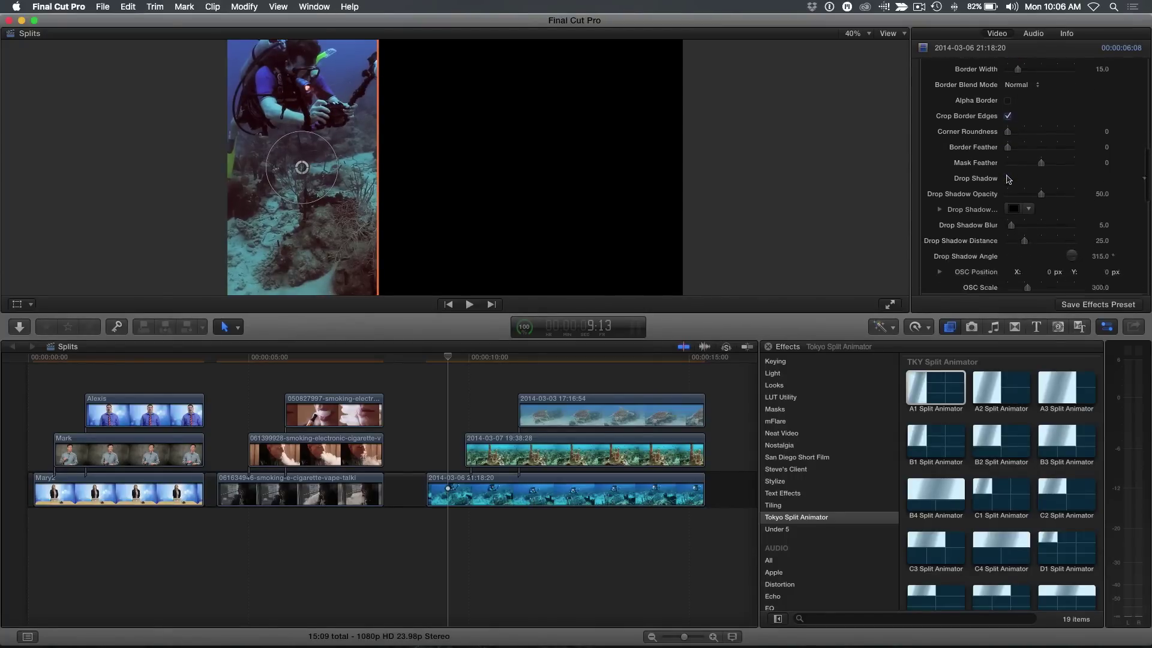
scroll(1008, 178, "up", 10)
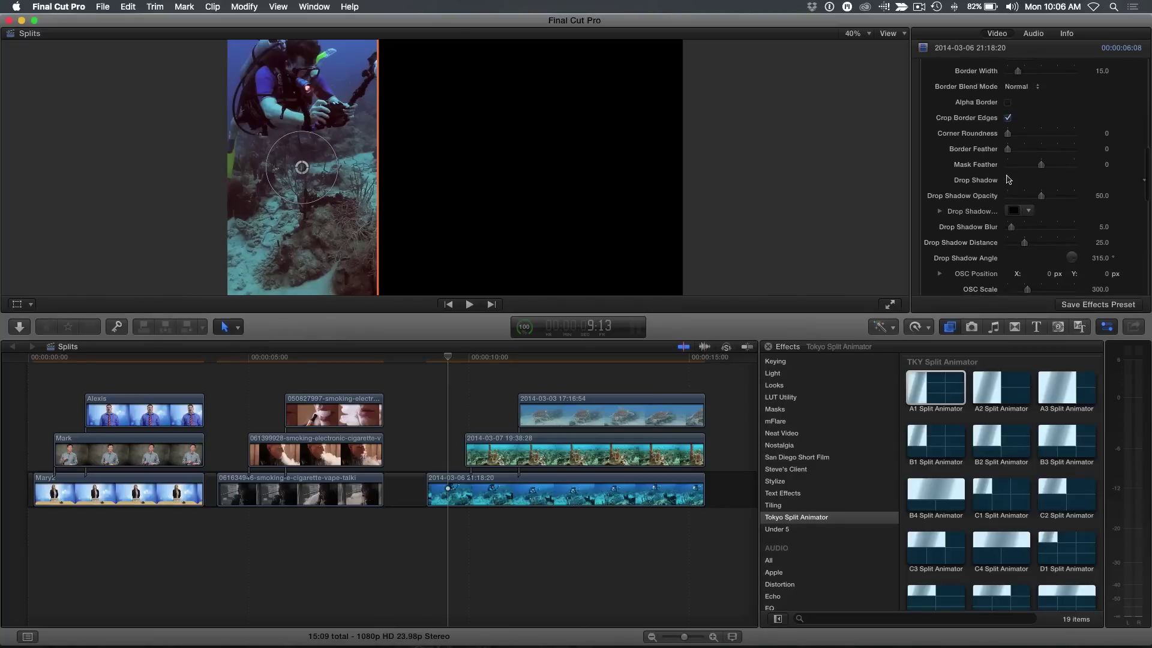
scroll(1008, 178, "up", 8)
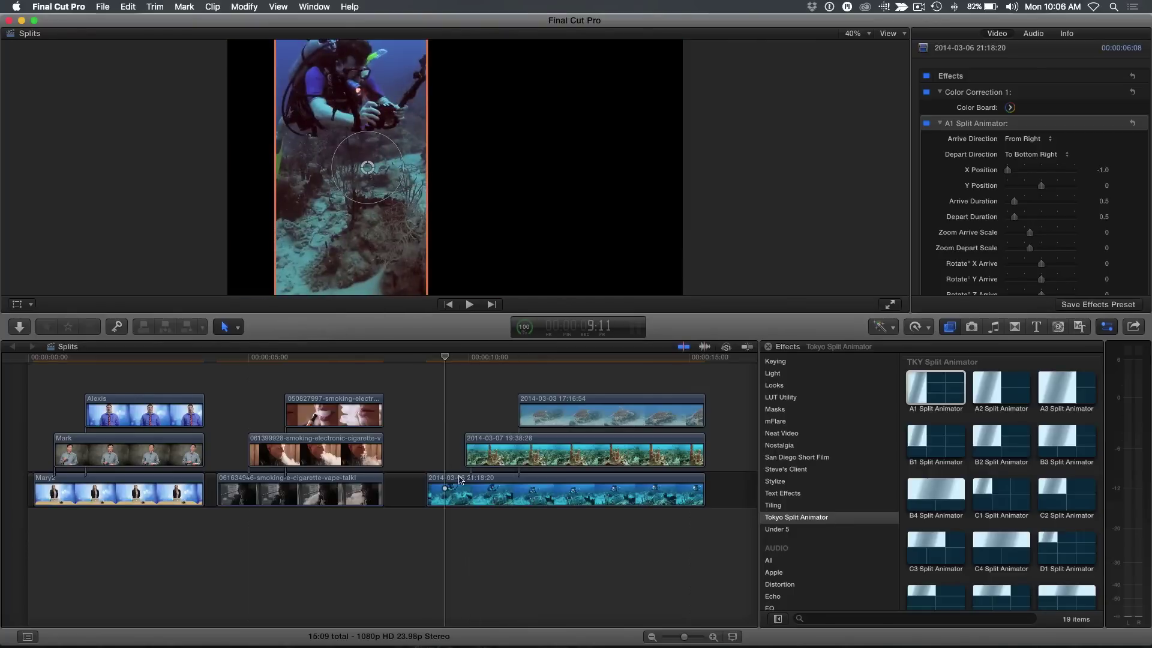
- Set the border color of the diver clip's A1 Split Animator to white
left_click(463, 503)
scroll(1044, 269, "down", 10)
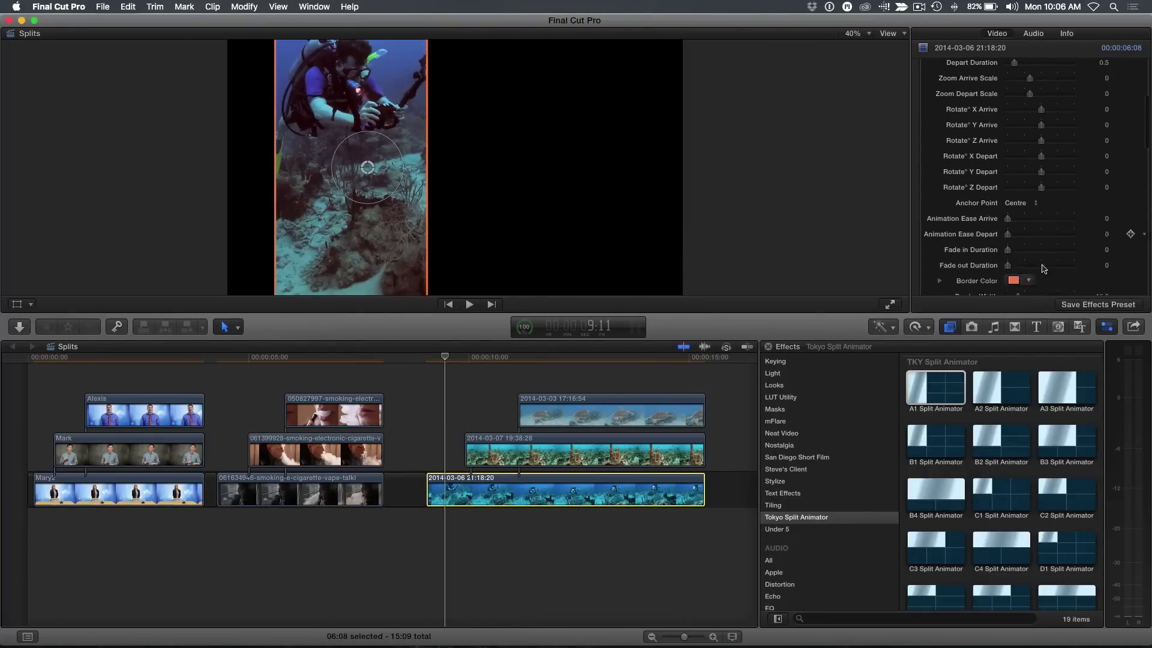
left_click(1028, 200)
left_click(1009, 248)
left_click(1006, 239)
key("Escape")
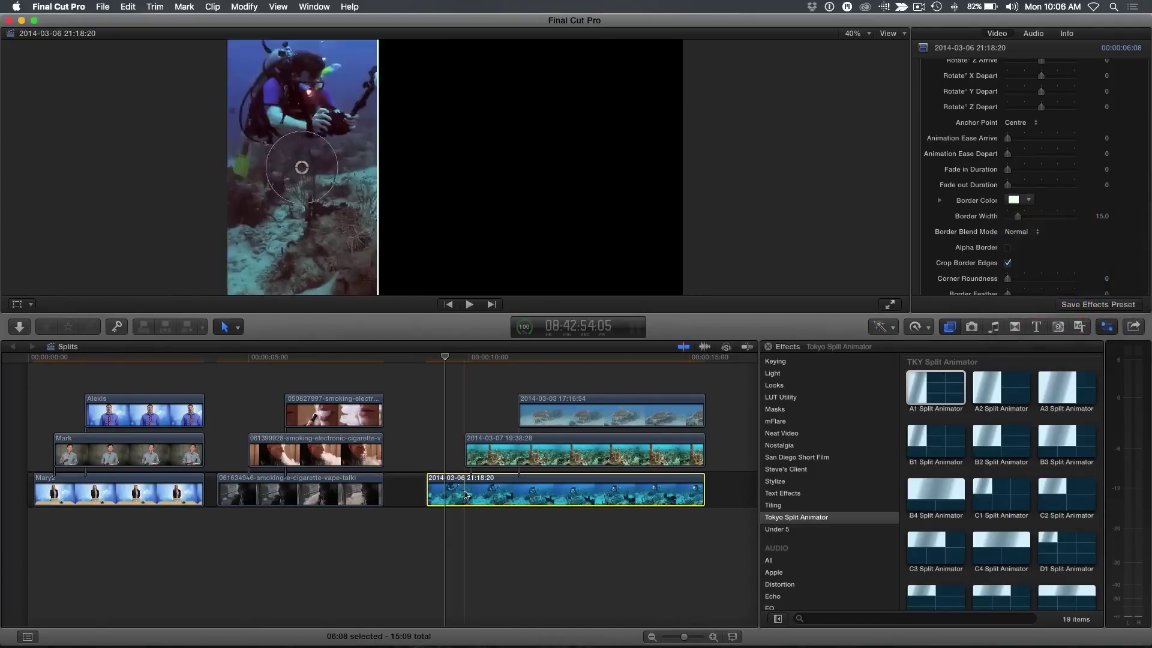
- Scrub the timeline to preview the diver split's arrival and the coral clip above it
left_click(453, 363)
mouse_move(447, 366)
left_mouse_down()
mouse_move(477, 367)
mouse_move(447, 370)
left_mouse_up()
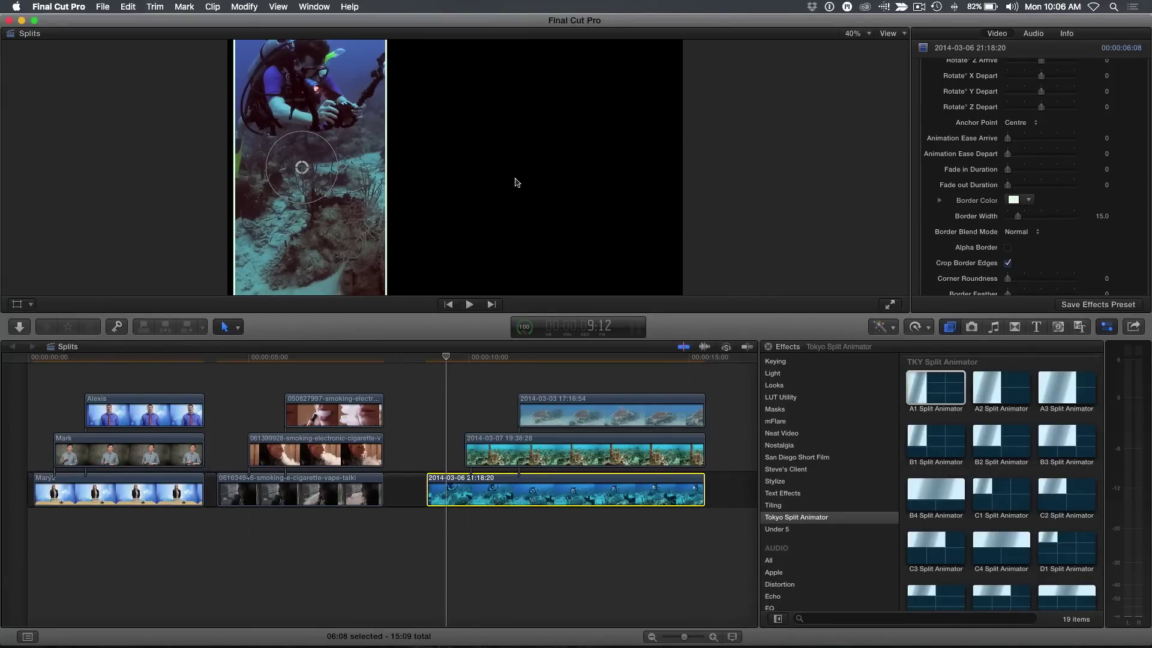
left_click(483, 358)
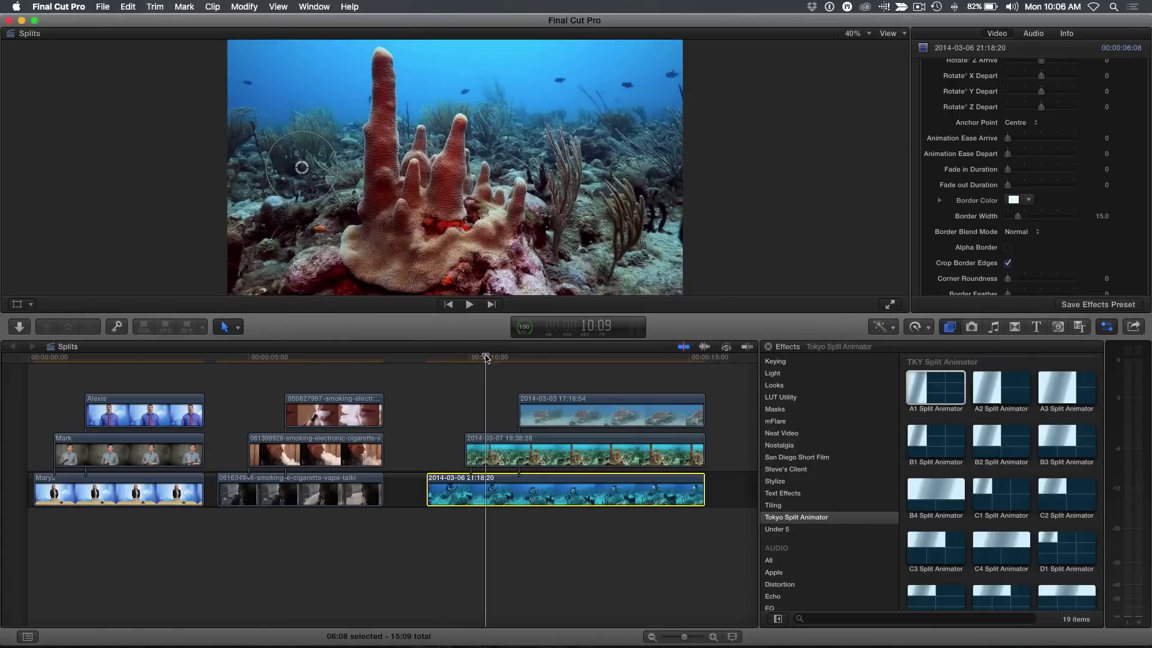
left_click(487, 451)
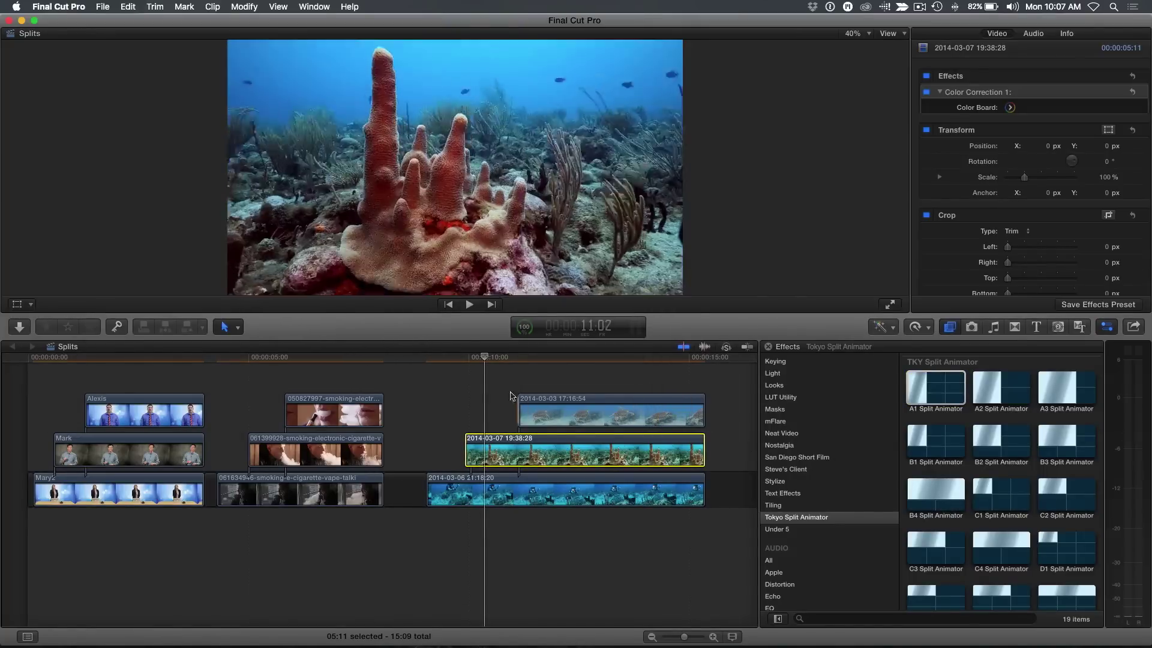
left_click(442, 361)
left_click_drag(449, 362, 450, 364)
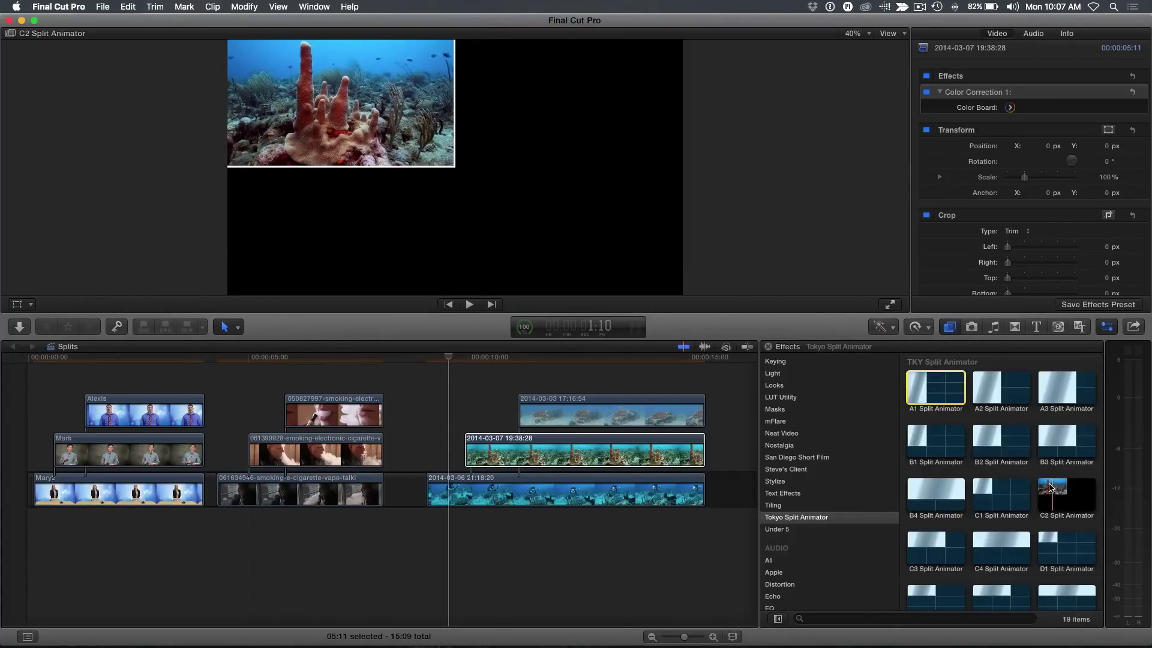
left_click(569, 463)
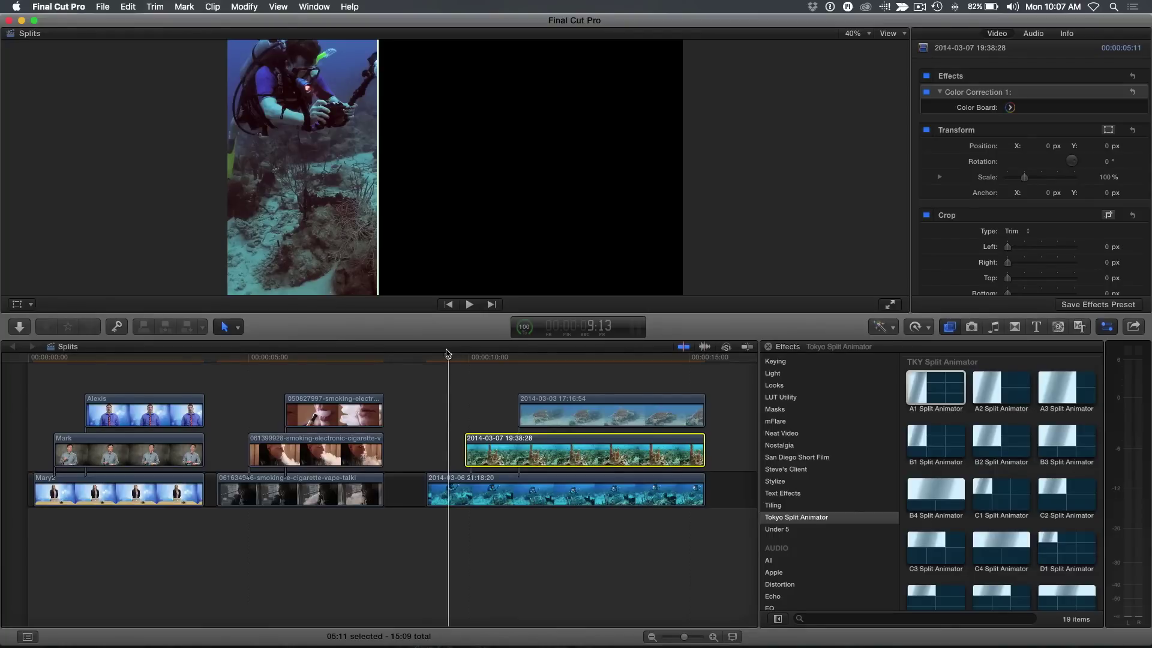
left_click_drag(1068, 496, 498, 447)
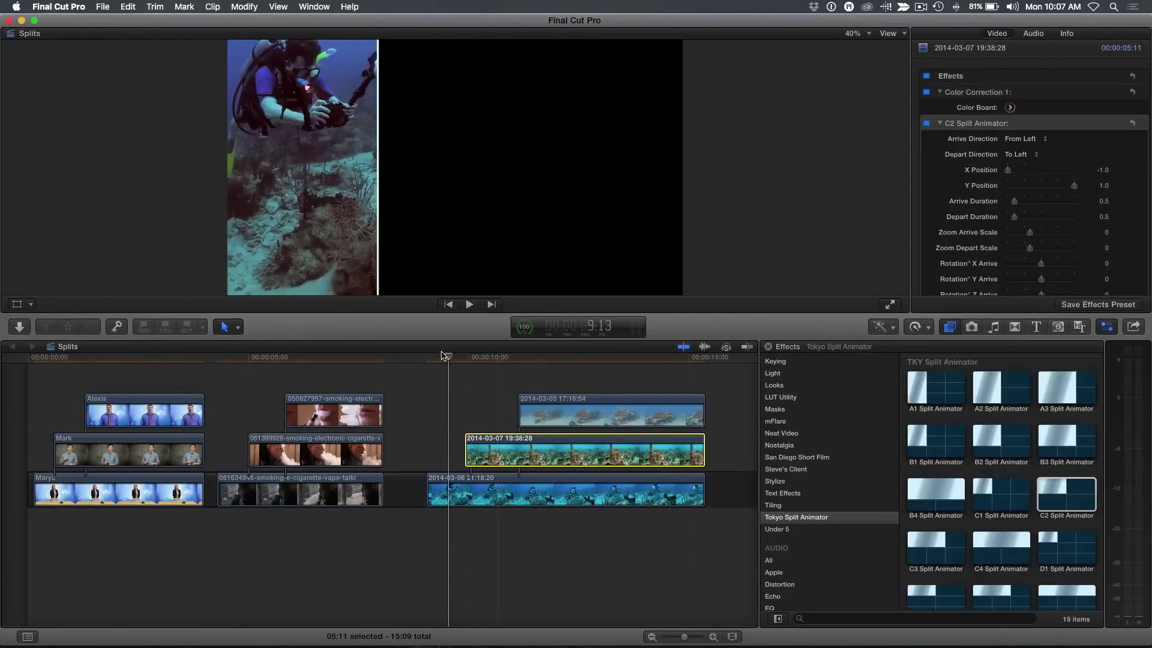
- Set the coral clip's C2 Split Animator X Position to about 0.32 so it sits beside the diver split
left_click_drag(448, 357, 495, 361)
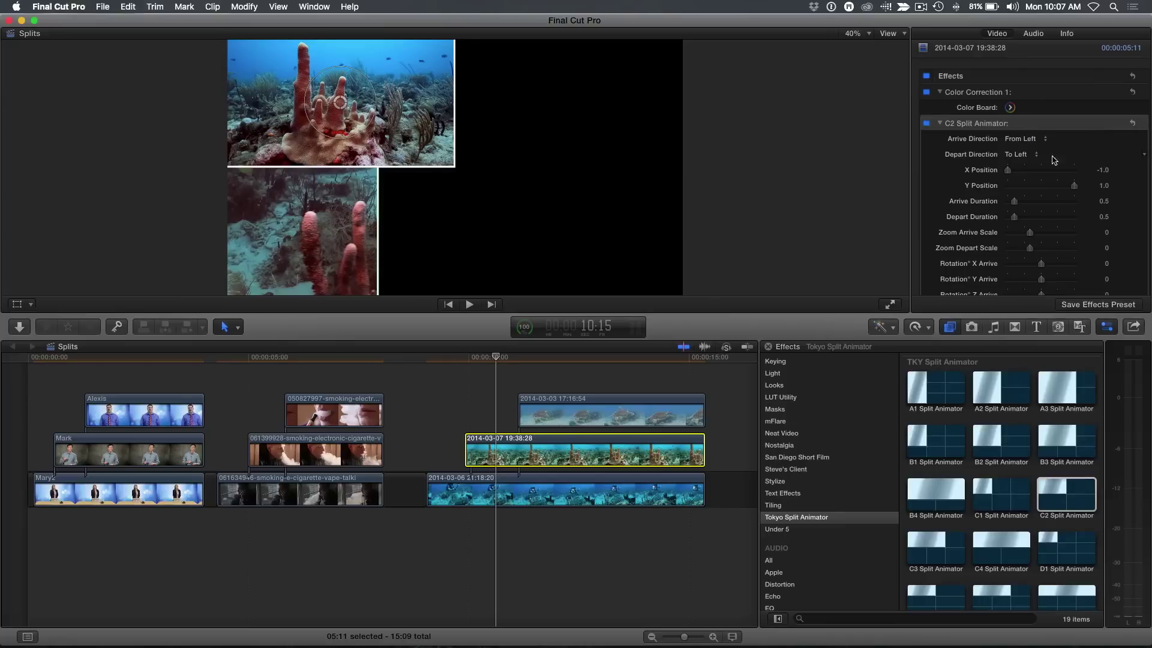
left_click_drag(1010, 173, 1054, 171)
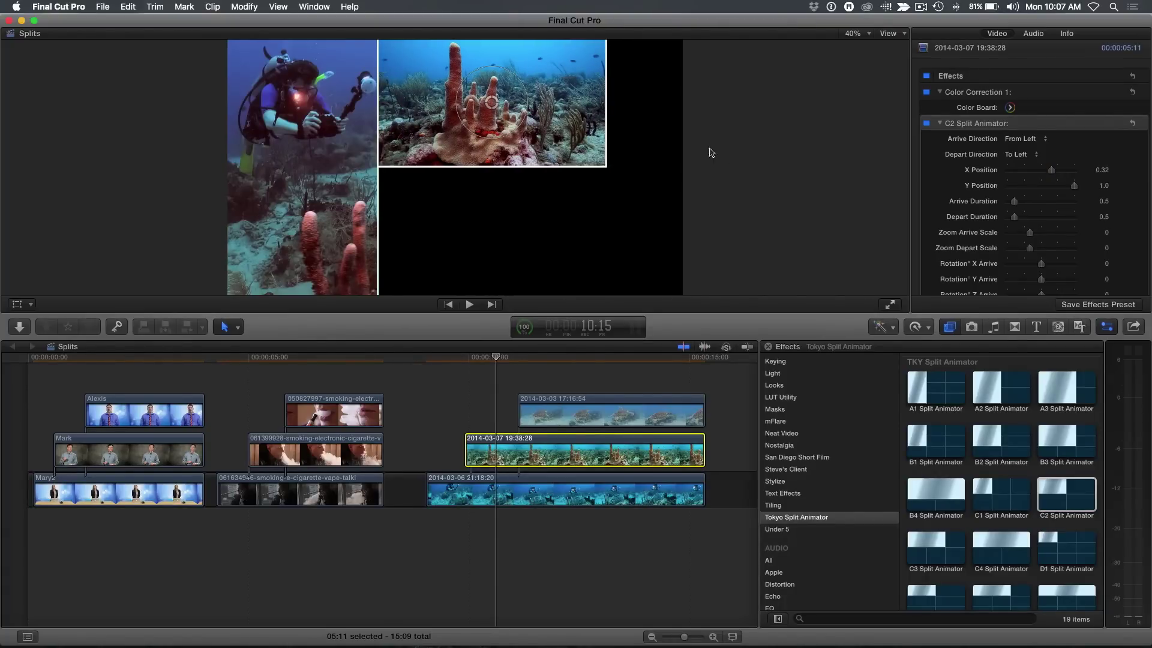
left_click_drag(497, 107, 496, 107)
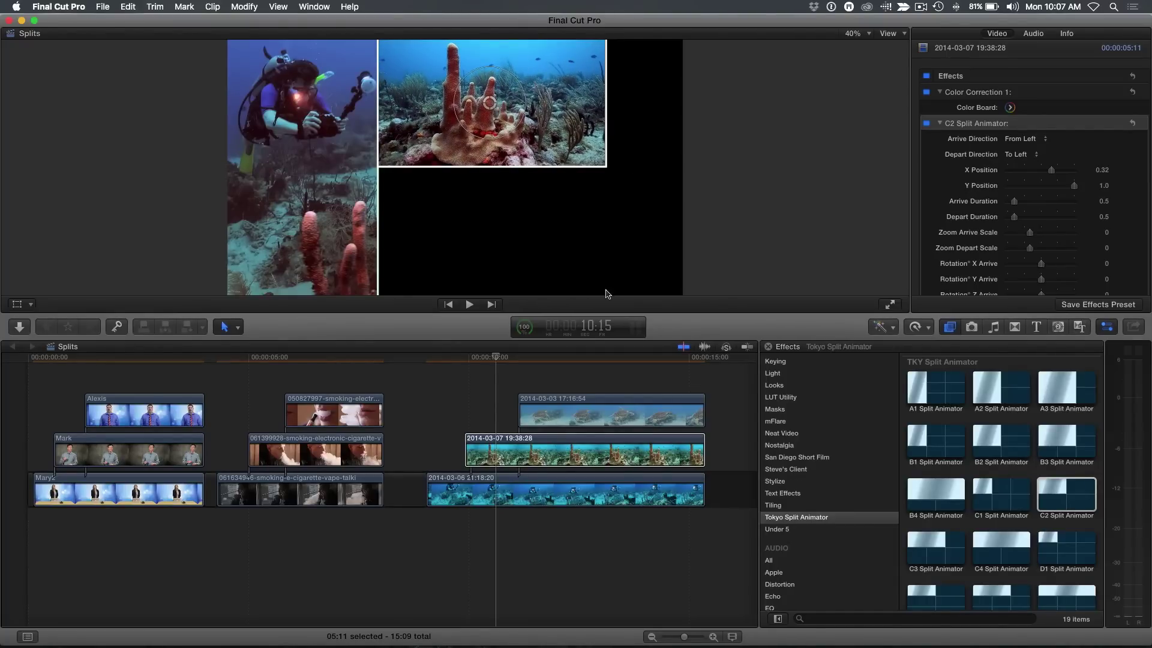
- Select the turtle clip on the top track, try applying the C4 Split Animator effect, and undo the attempt
left_click(567, 404)
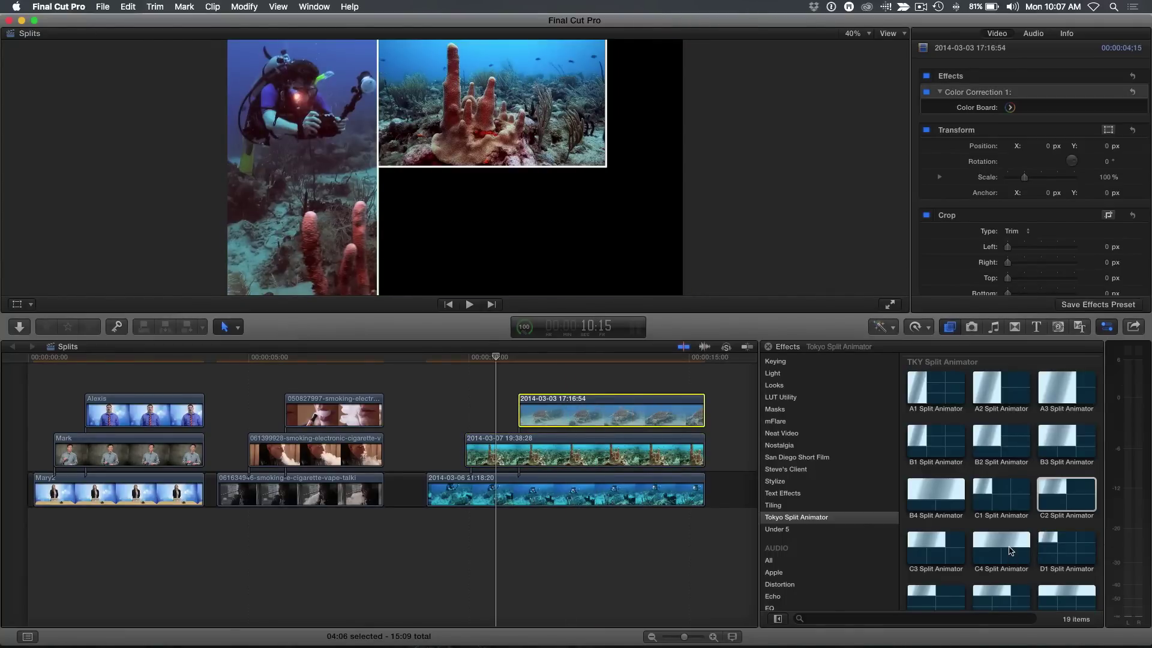
left_click_drag(1011, 551, 661, 496)
key("super+z")
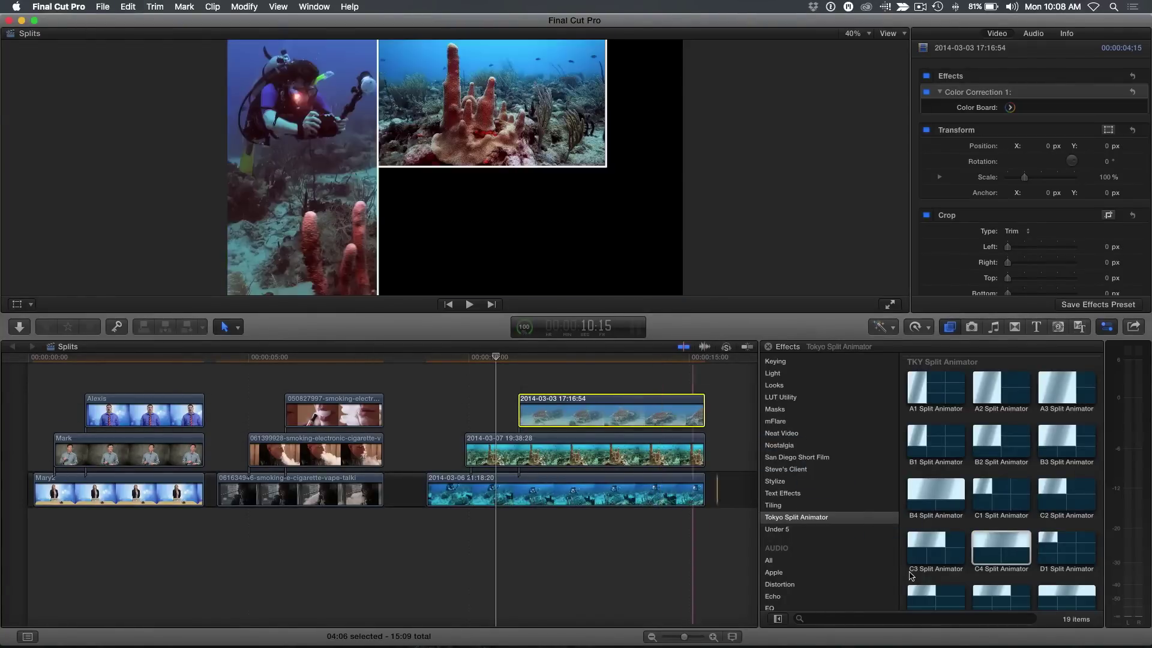
left_click_drag(1011, 547, 629, 420)
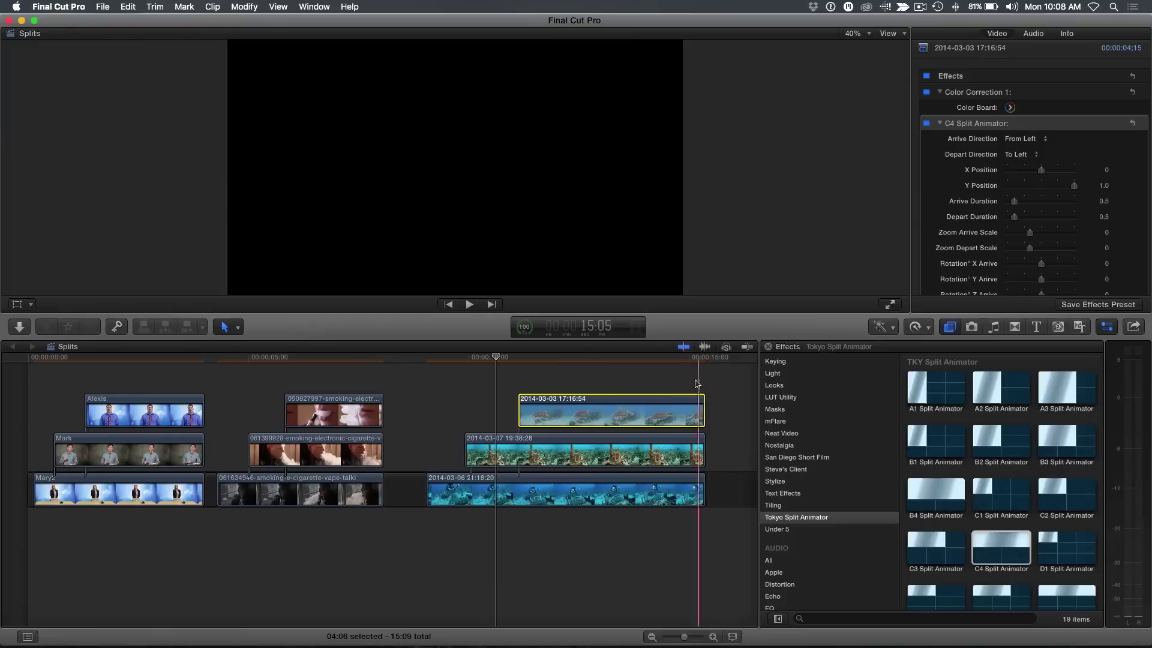
left_click(618, 363)
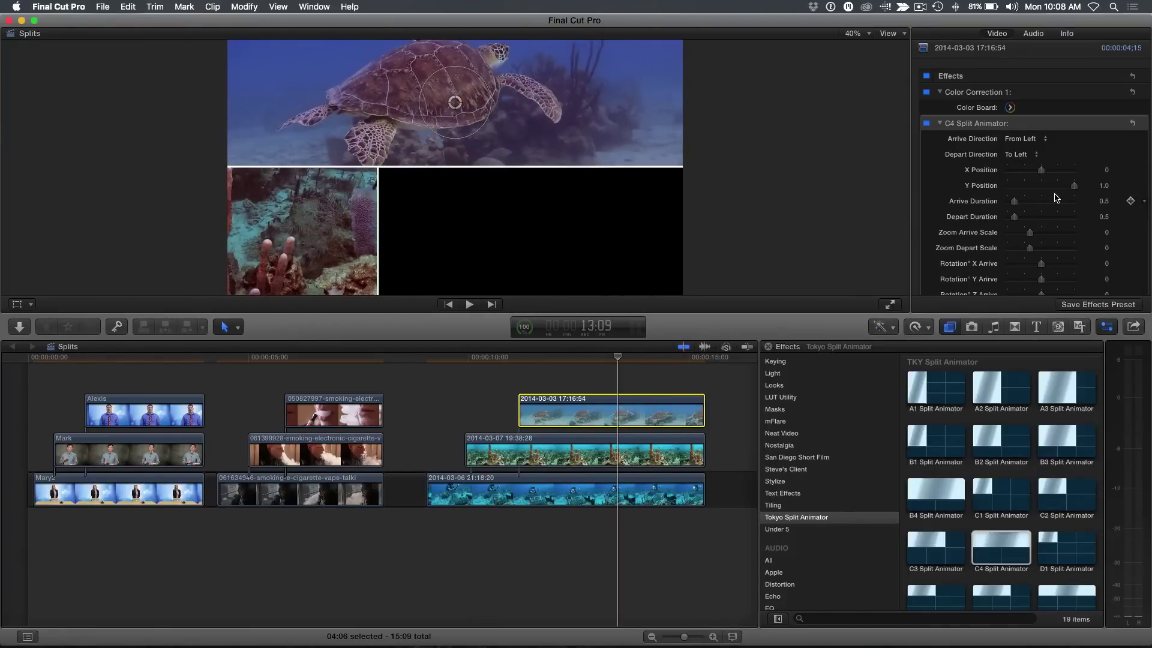
left_click_drag(1073, 187, 995, 188)
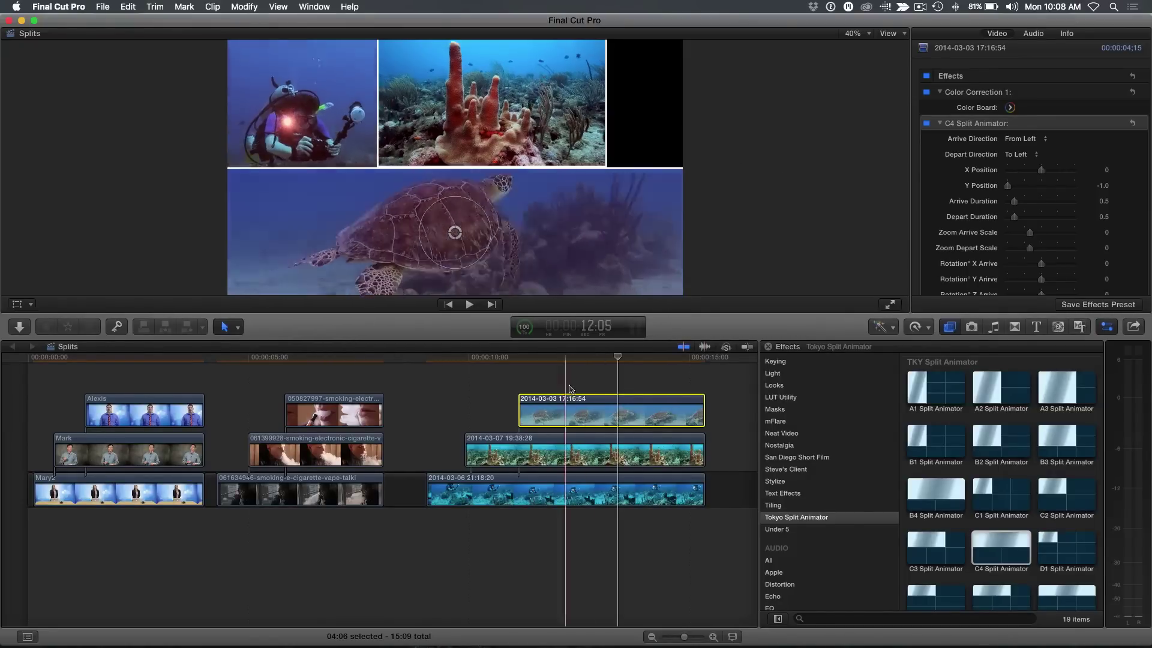
- Play the underwater split screen from the start of the diver clip to check how the three splits arrive
left_click(458, 378)
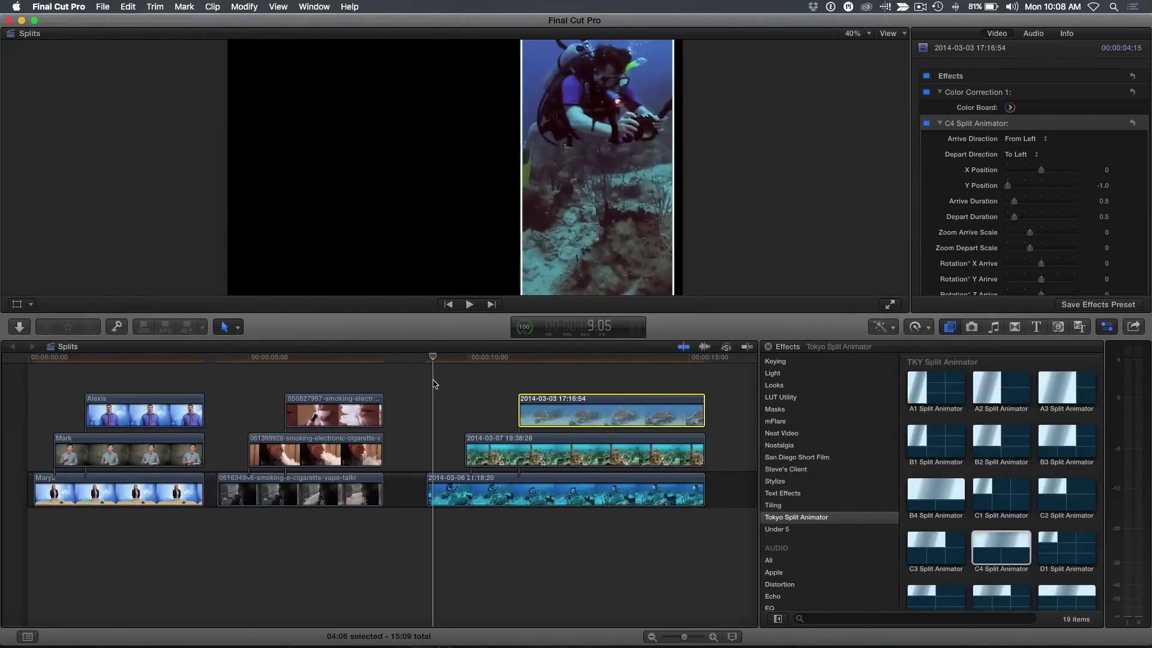
key("space")
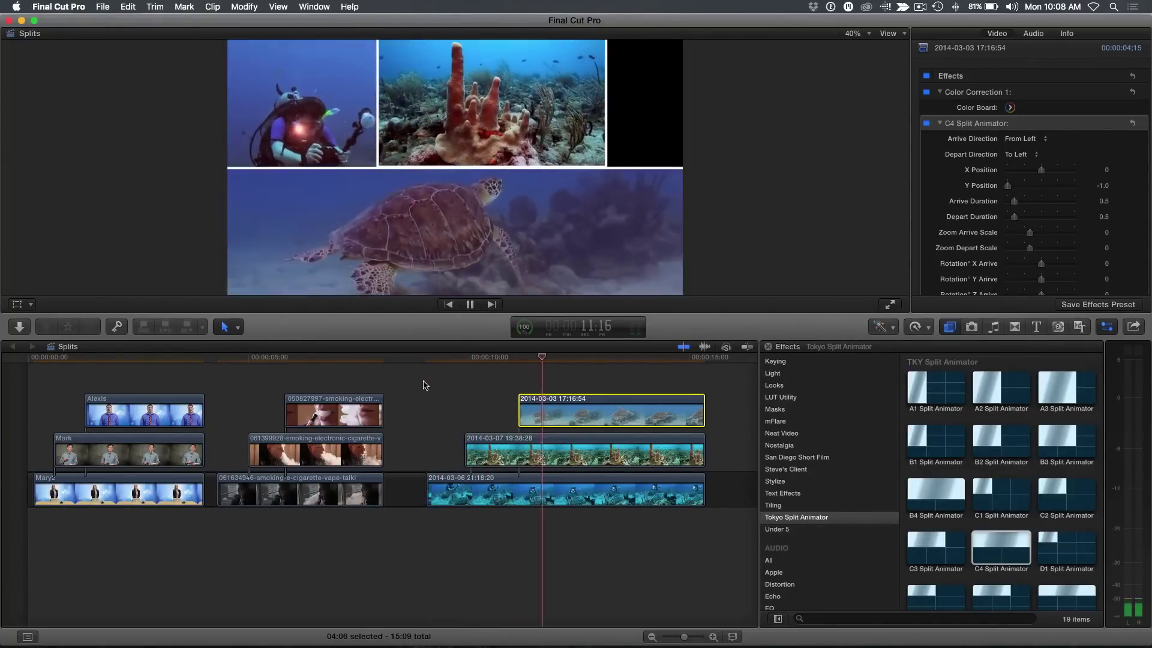
key("space")
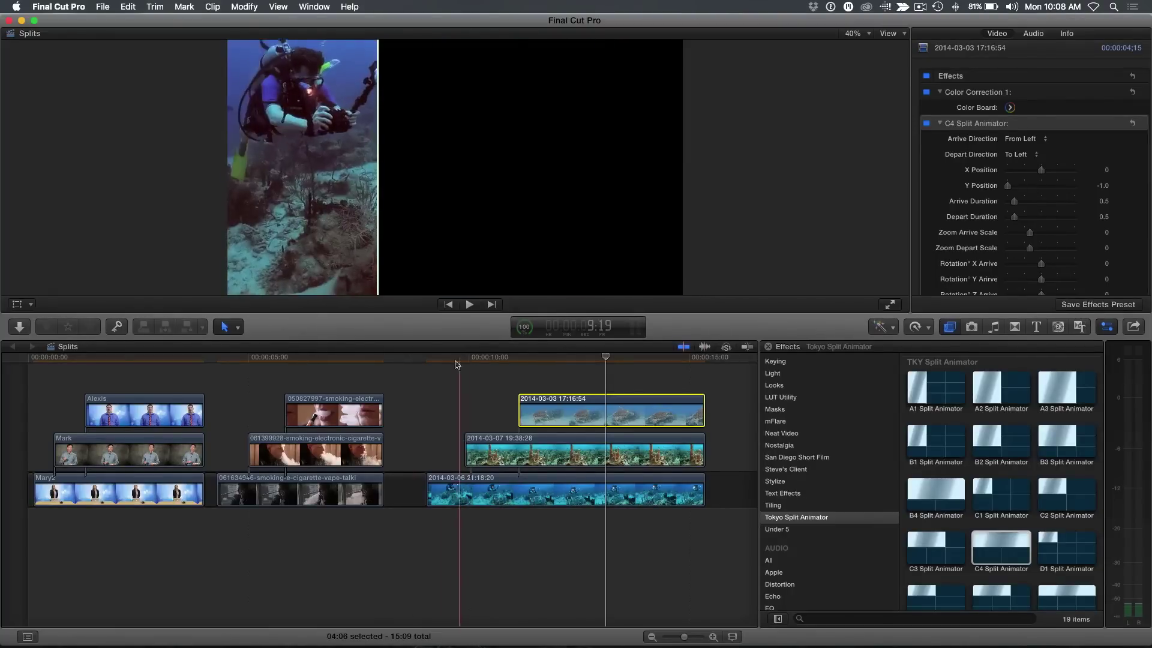
left_click(450, 368)
left_click(450, 368)
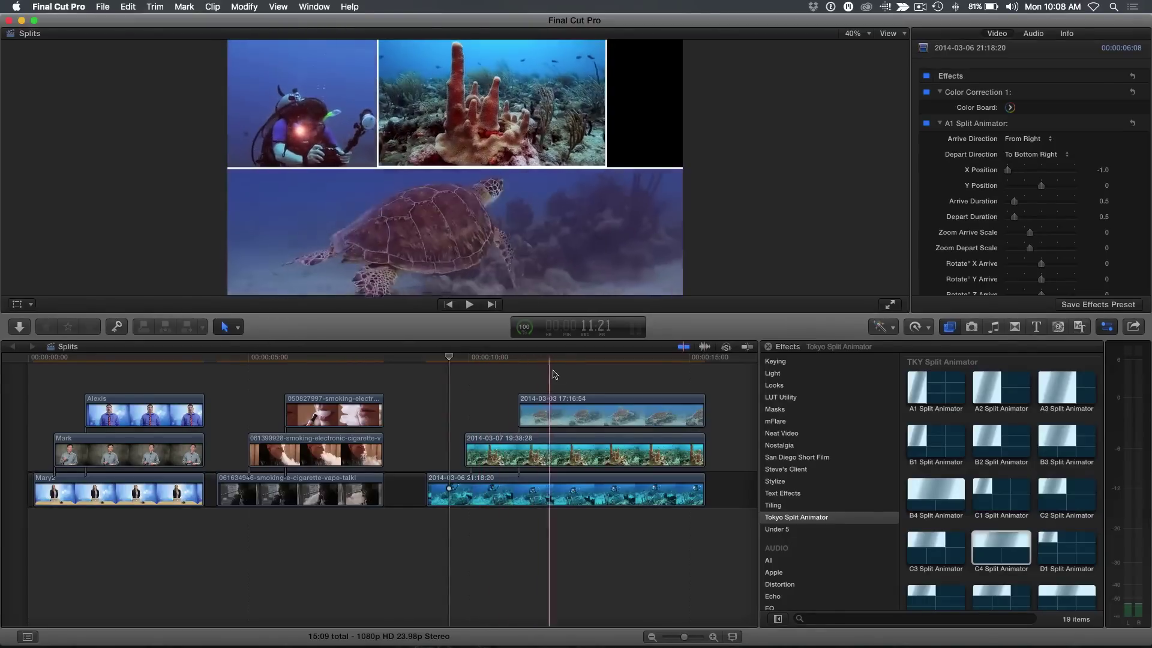
left_click(583, 375)
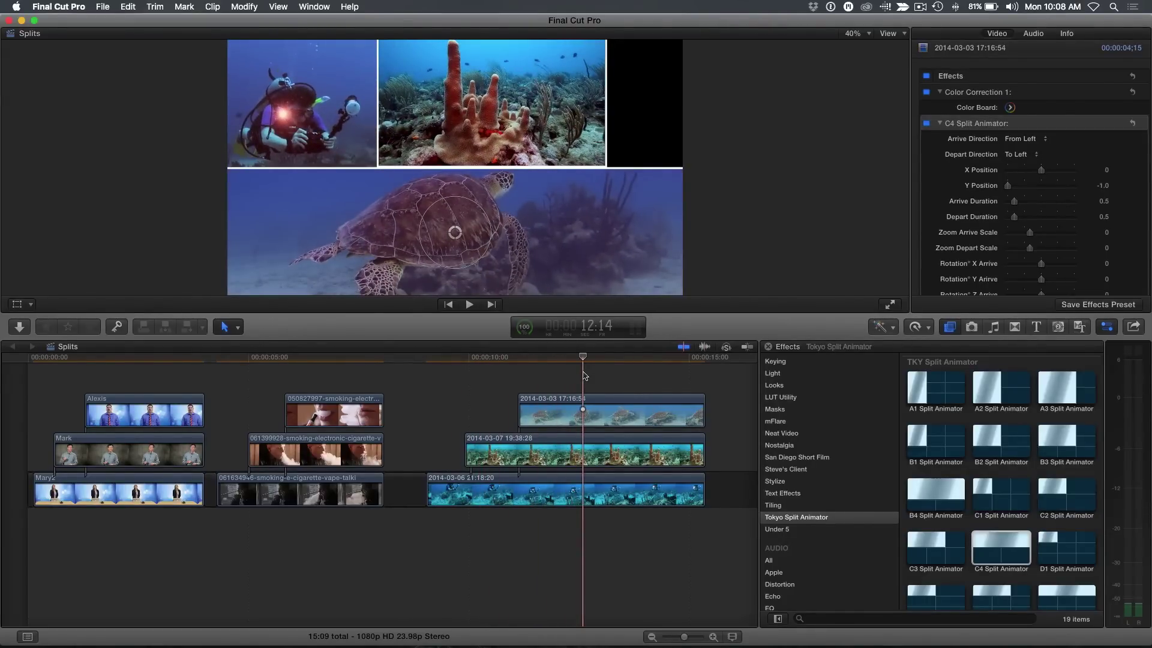
left_click(567, 496)
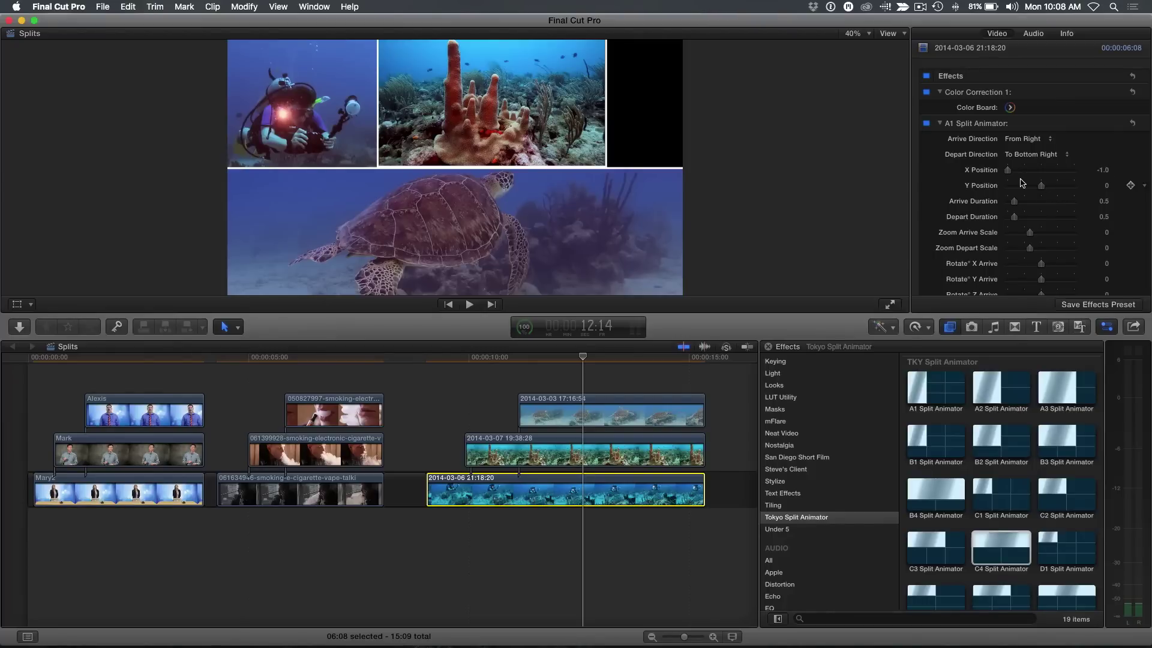
left_click_drag(1008, 171, 1089, 177)
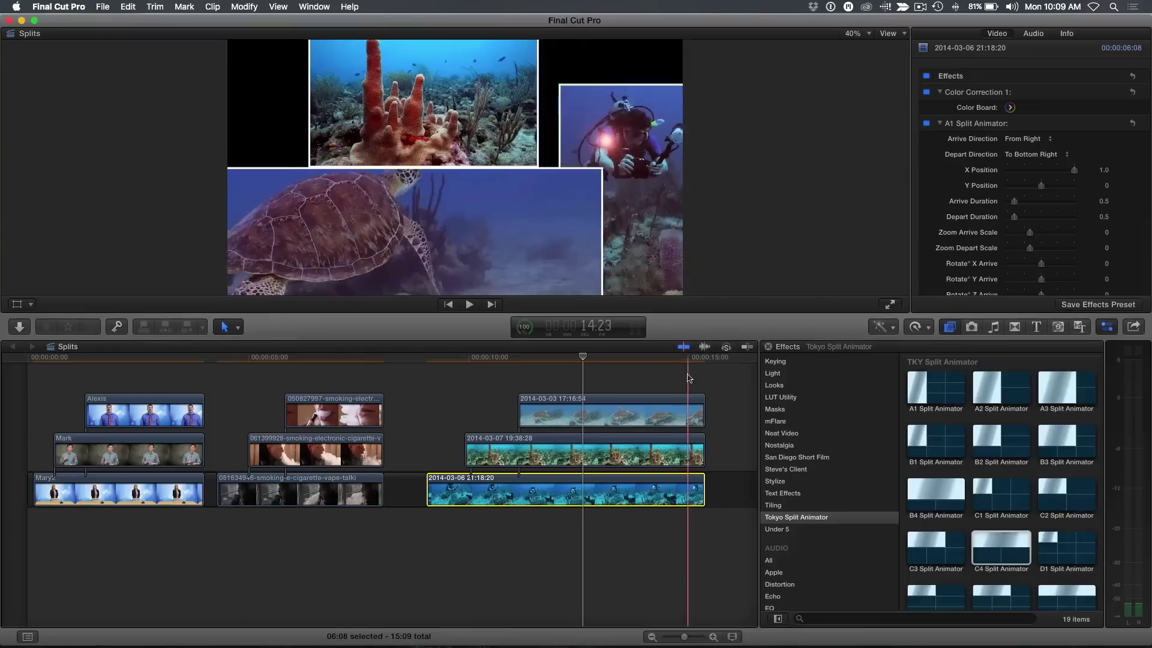
- Set the coral clip's C2 Split Animator X Position to -0.8, on the opposite side from the diver
left_click(606, 451)
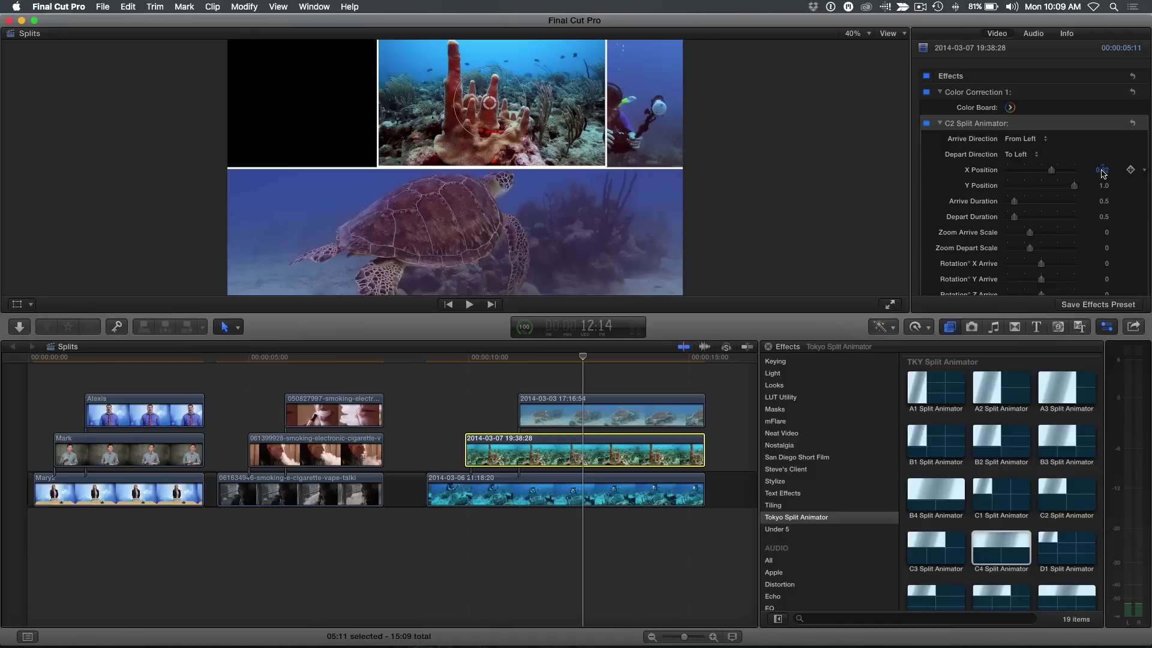
left_click_drag(1102, 173, 1066, 172)
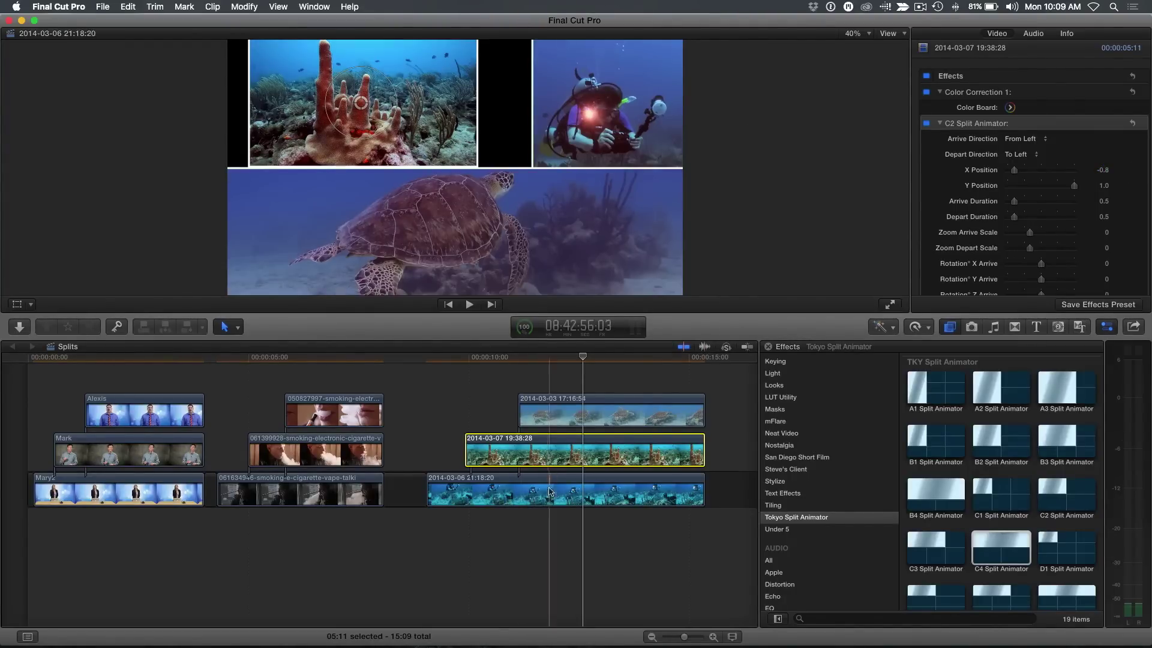
mouse_move(570, 358)
left_mouse_down()
mouse_move(503, 360)
mouse_move(562, 362)
left_mouse_up()
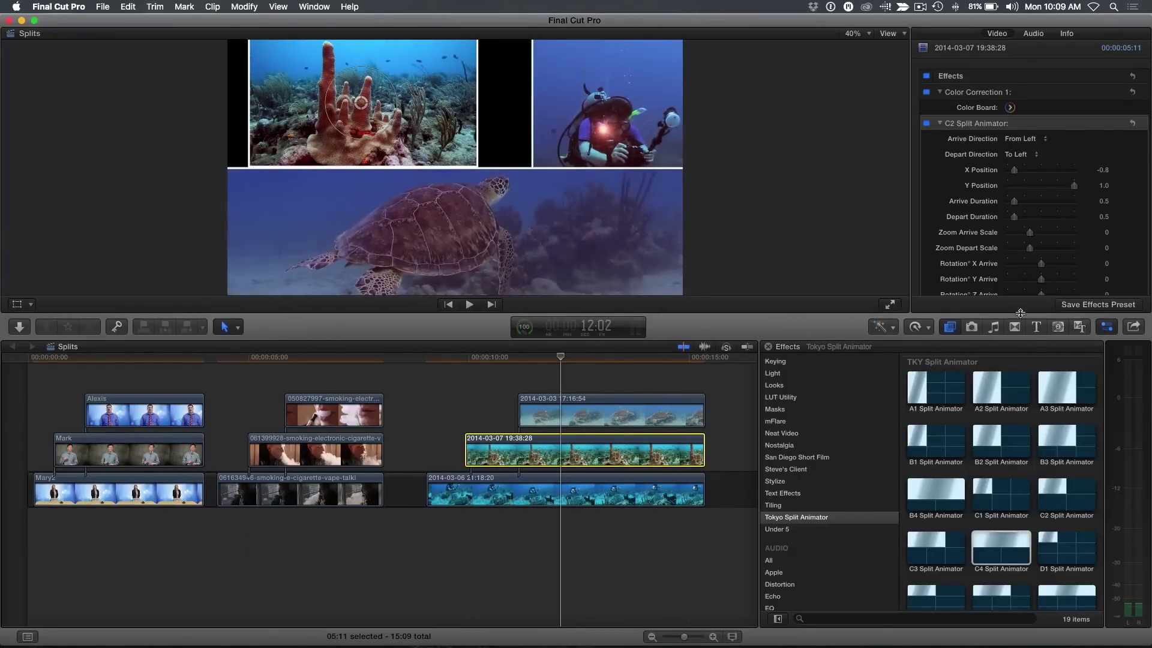
- Add the Underwater background generator beneath the diver clip at its start and scrub through the composite
left_click(1058, 327)
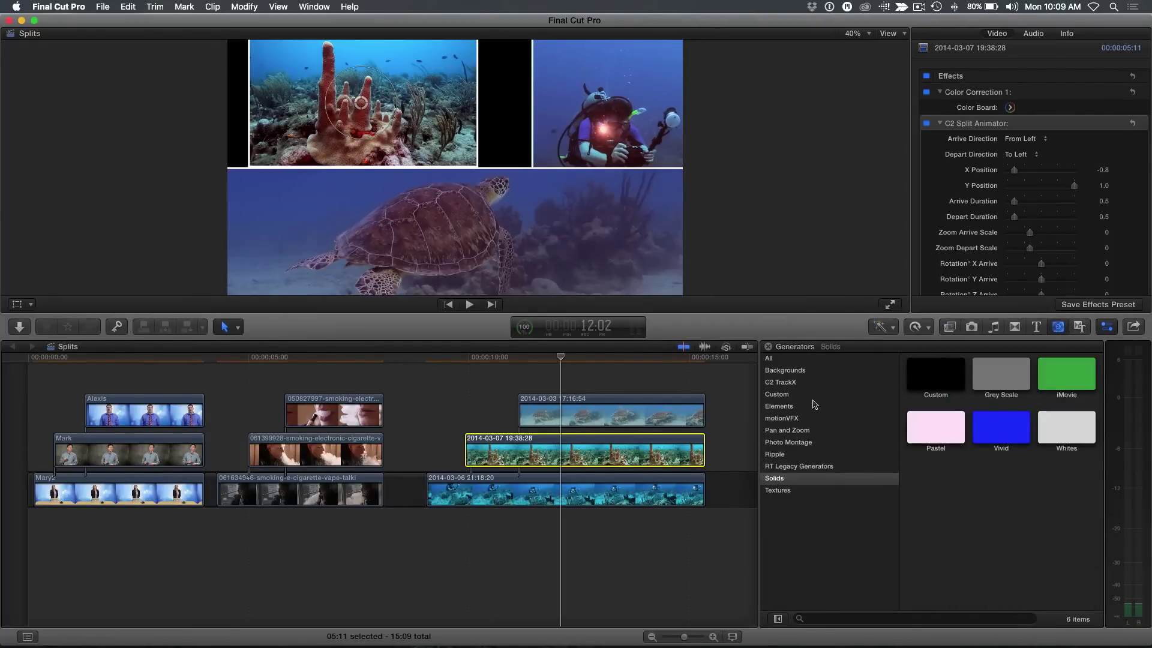
left_click(786, 371)
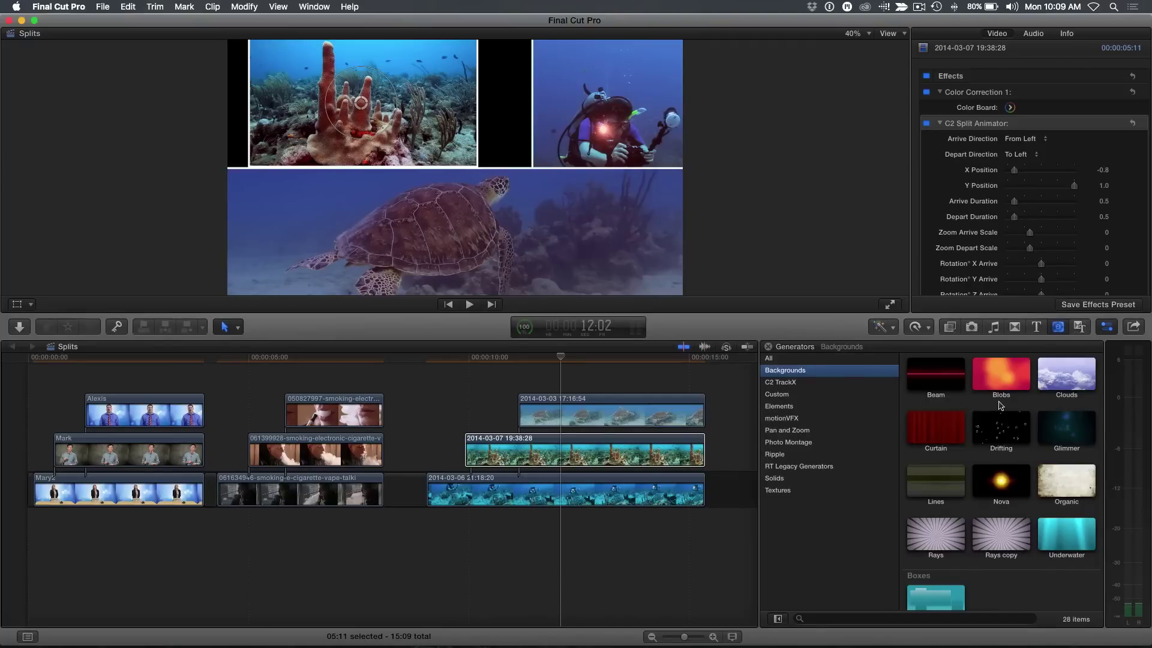
left_click_drag(1064, 526, 422, 548)
left_click_drag(445, 359, 559, 377)
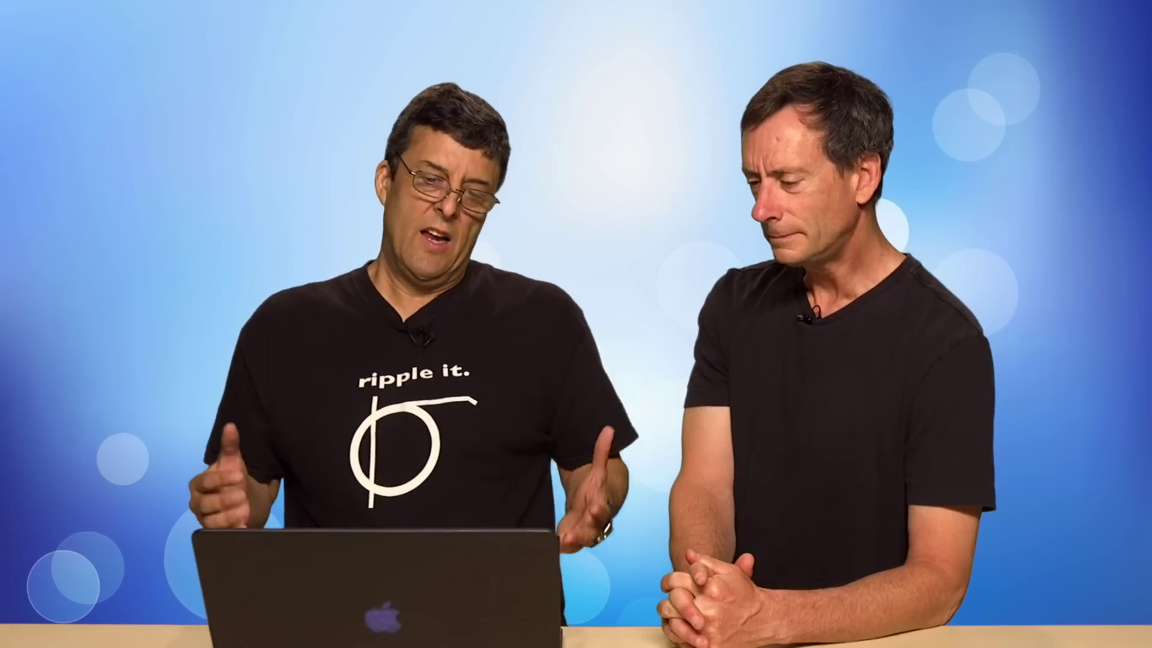